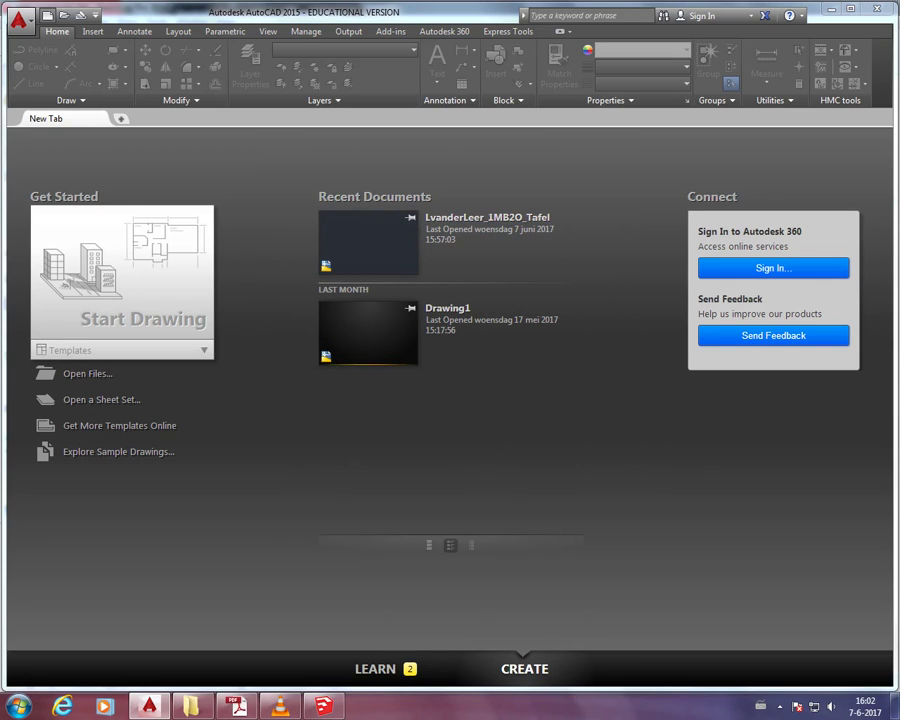
# Start a new blank drawing with snap and grid turned off.
pyautogui.hotkey('ctrl', 'n')
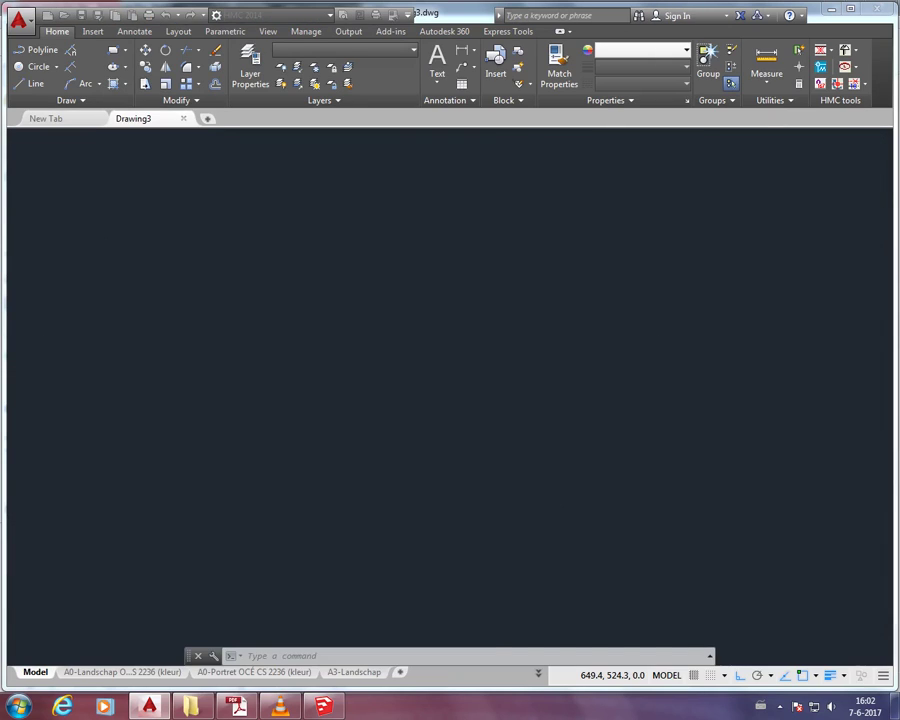
pyautogui.press('F9')
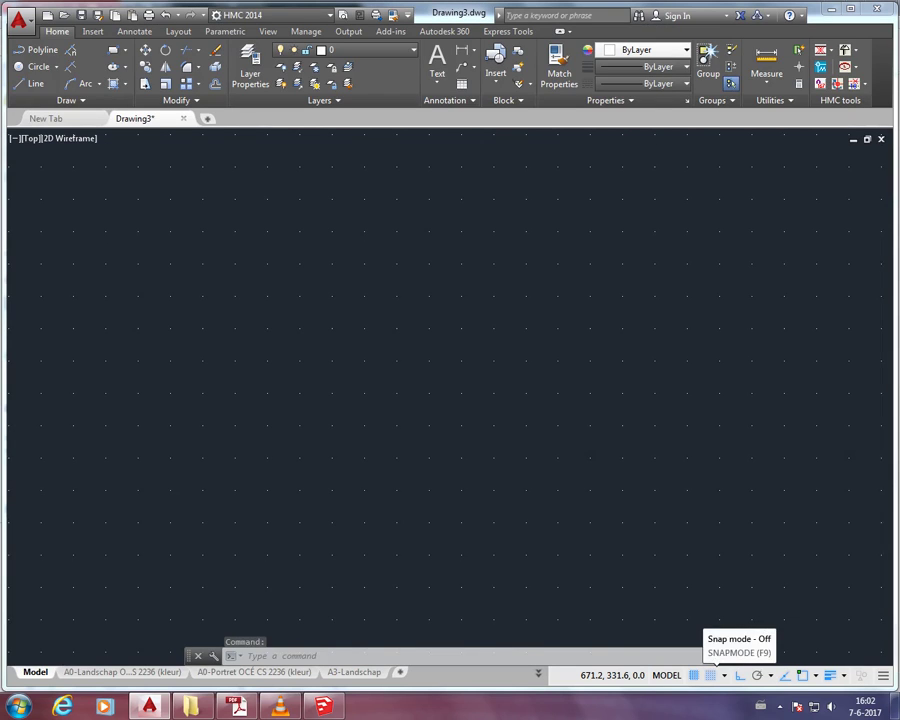
pyautogui.press('F7')
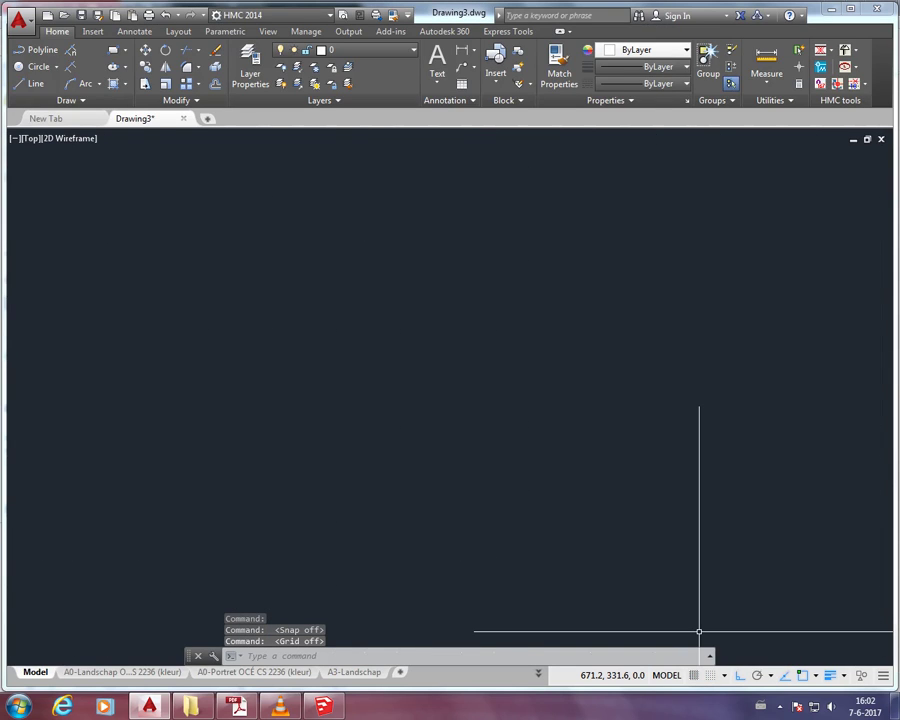
pyautogui.click(96, 118)
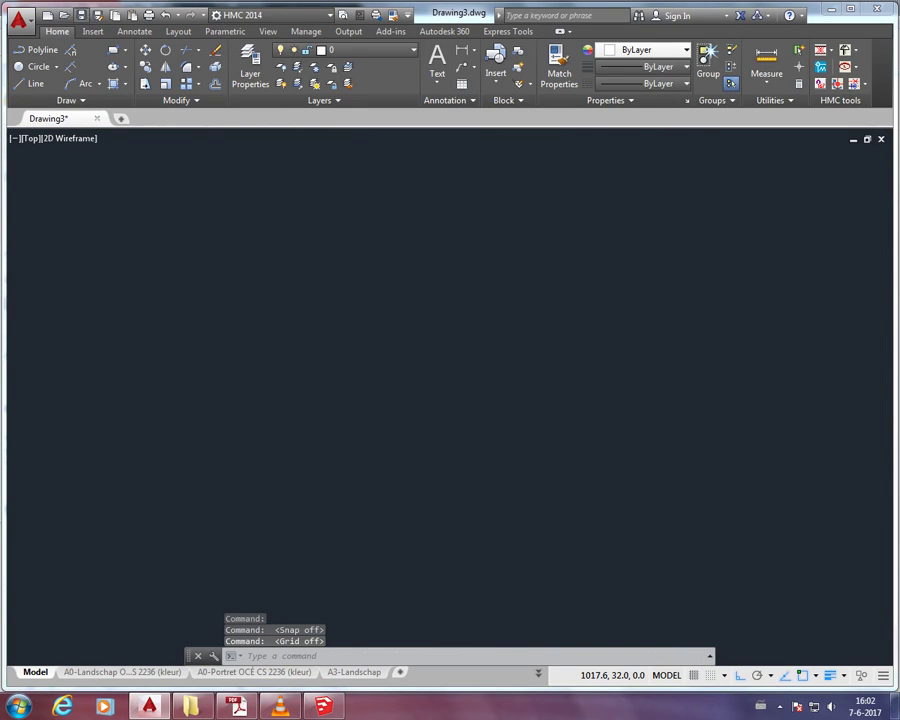
# Save the drawing over the existing Tafel .dwg file, confirming the replacement.
pyautogui.click(82, 15)
pyautogui.click(390, 237)
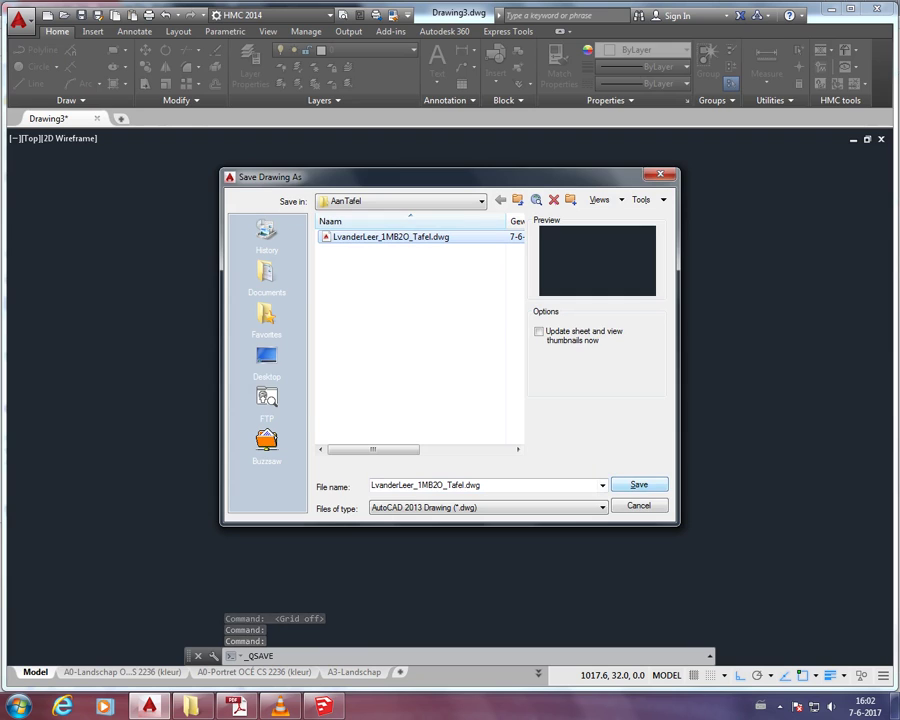
pyautogui.press('Return')
pyautogui.click(453, 388)
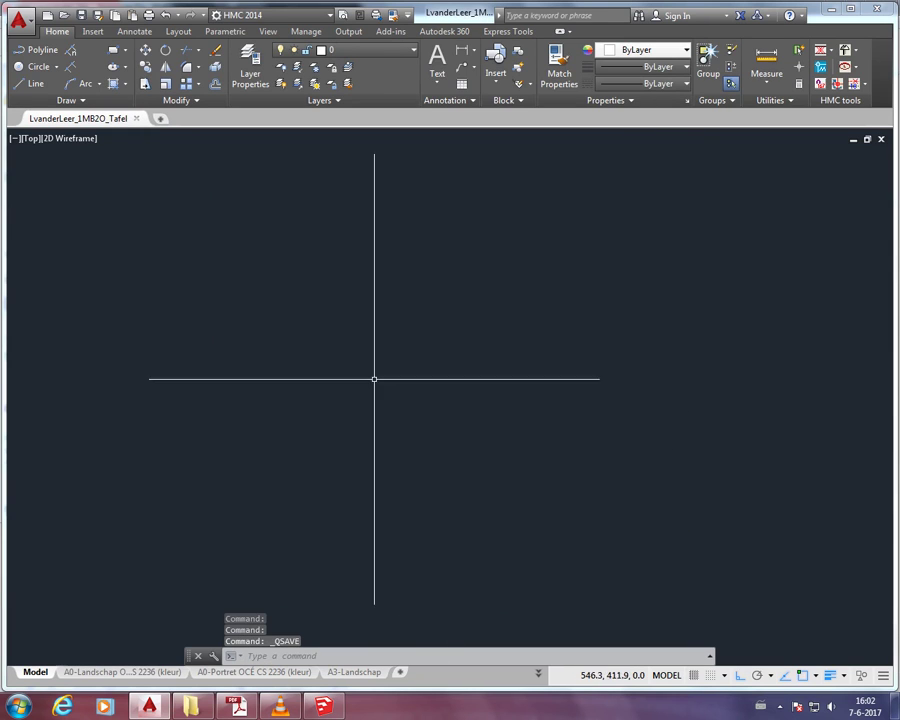
# Draw a vertical line down to a horizontal baseline, forming an L-shaped corner.
pyautogui.click(30, 83)
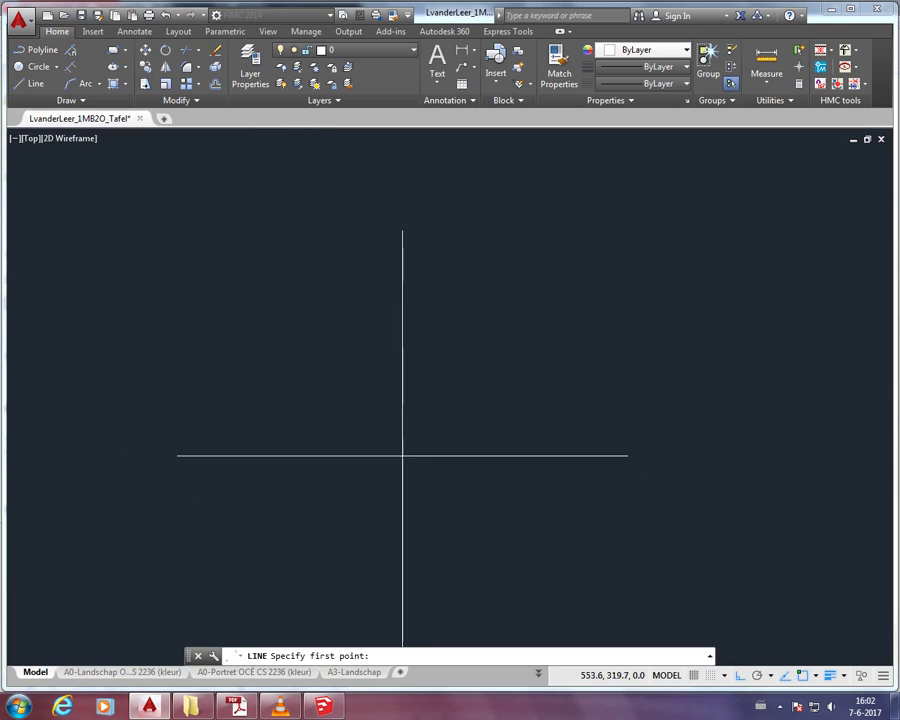
pyautogui.click(344, 158)
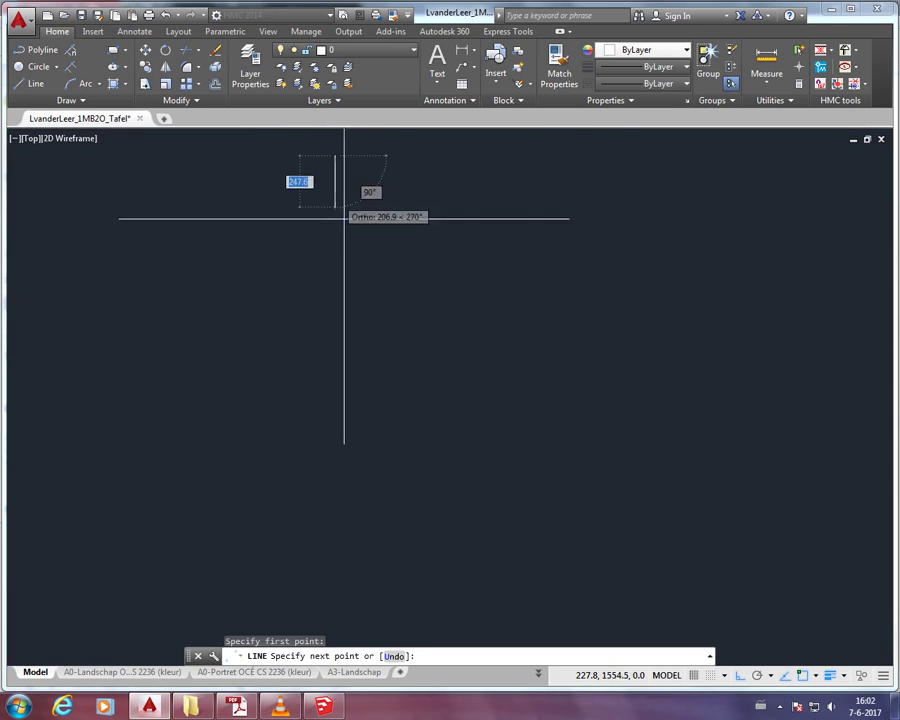
pyautogui.click(340, 588)
pyautogui.click(851, 588)
pyautogui.press('Return')
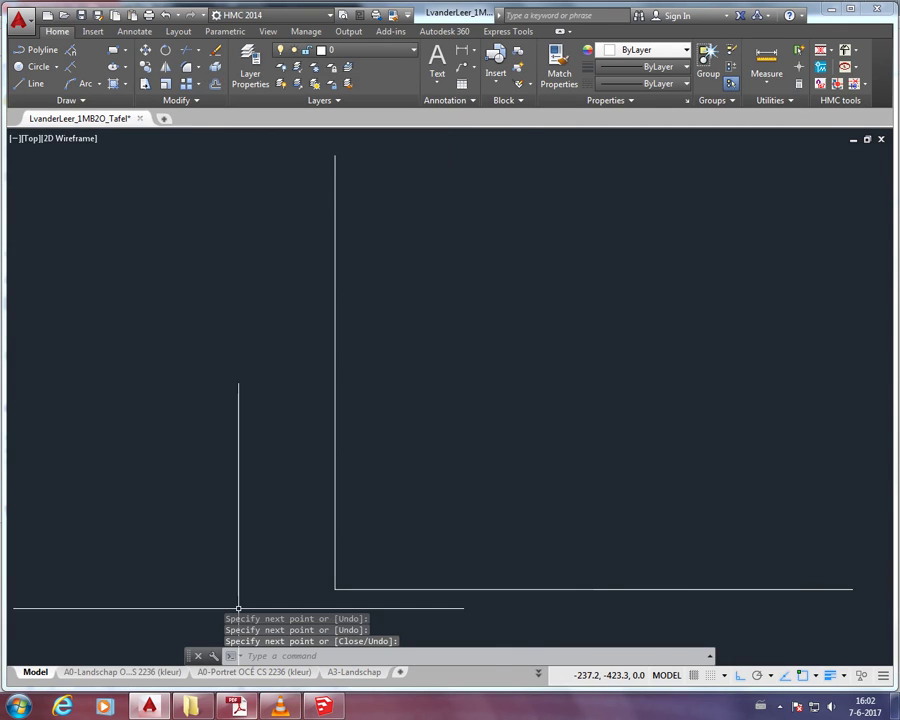
# Orbit the SketchUp table model to check its dimensions, then return to AutoCAD.
pyautogui.click(323, 706)
pyautogui.moveTo(450, 400); pyautogui.dragTo(330, 440, button='middle')
pyautogui.moveTo(450, 350); pyautogui.dragTo(490, 340, button='middle')
pyautogui.press('space')
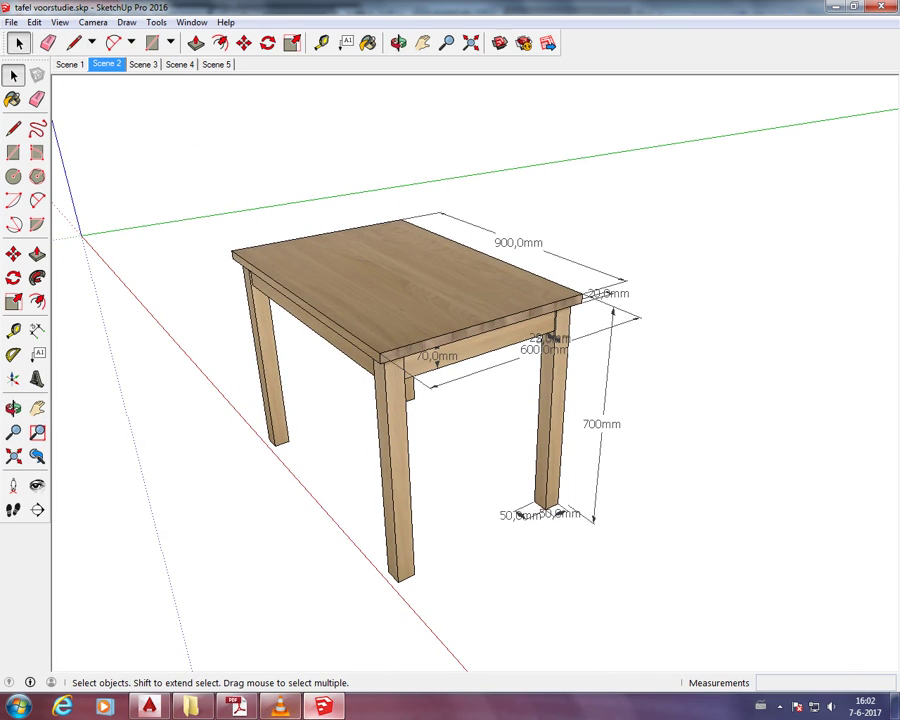
pyautogui.click(149, 706)
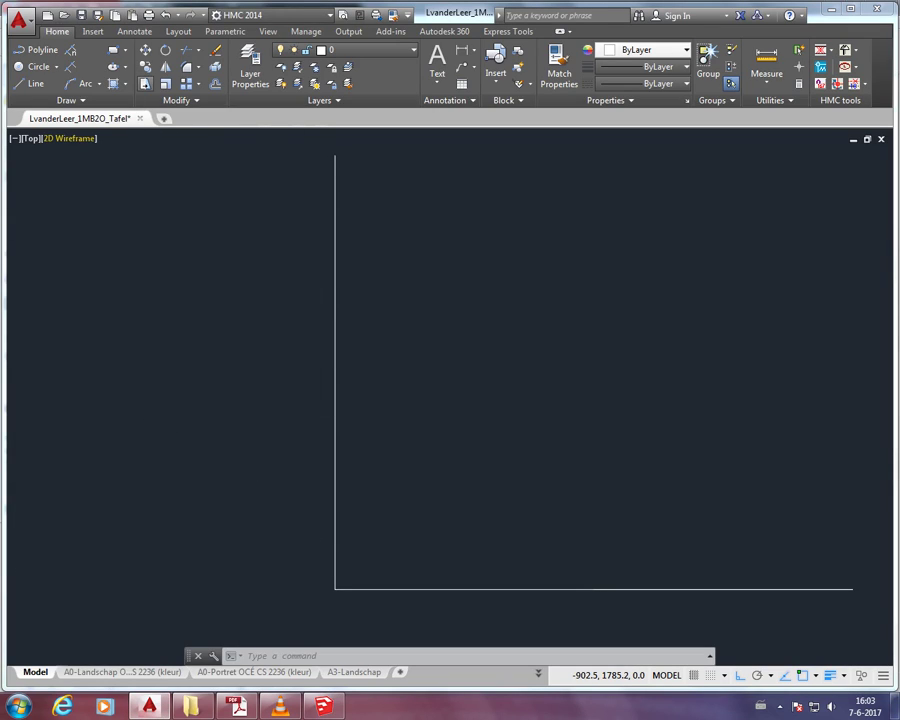
# Offset the vertical line 900 to the right and the baseline 700 upward.
pyautogui.write('o')
pyautogui.press('Return')
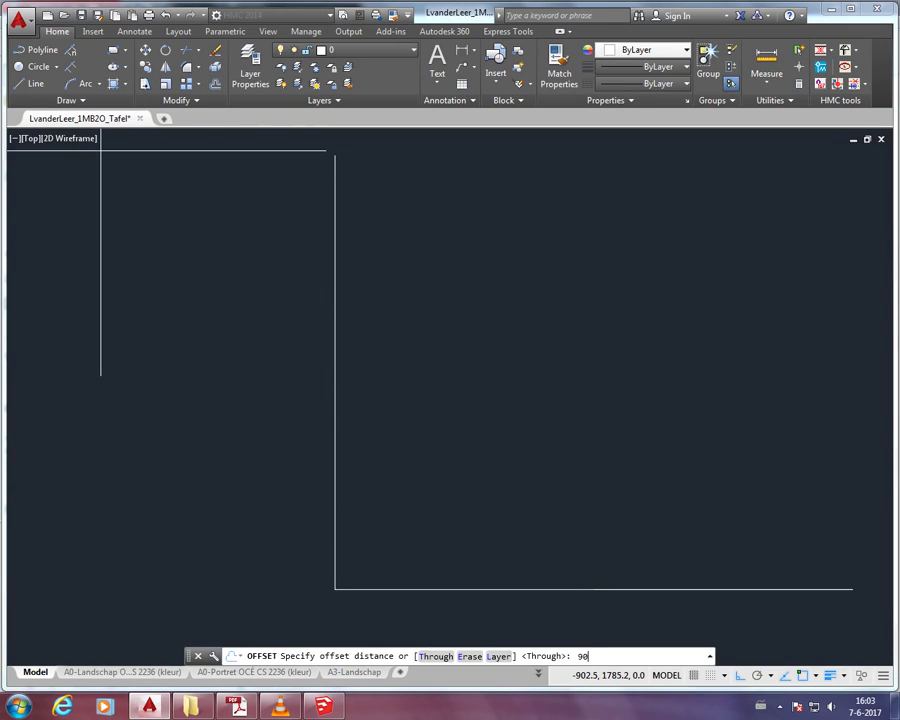
pyautogui.write('0')
pyautogui.press('Return')
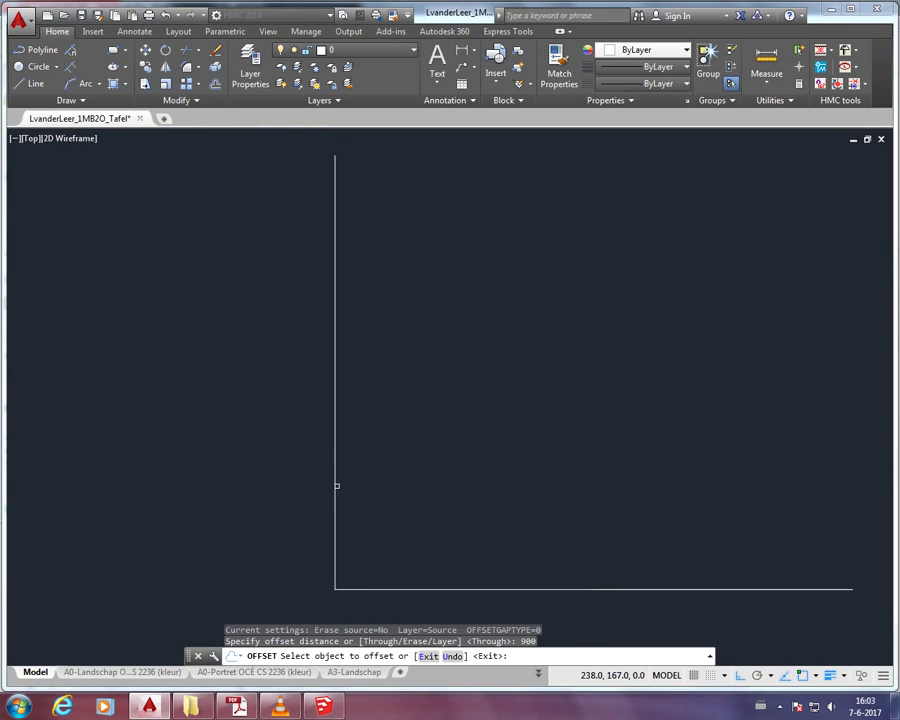
pyautogui.click(335, 484)
pyautogui.click(444, 487)
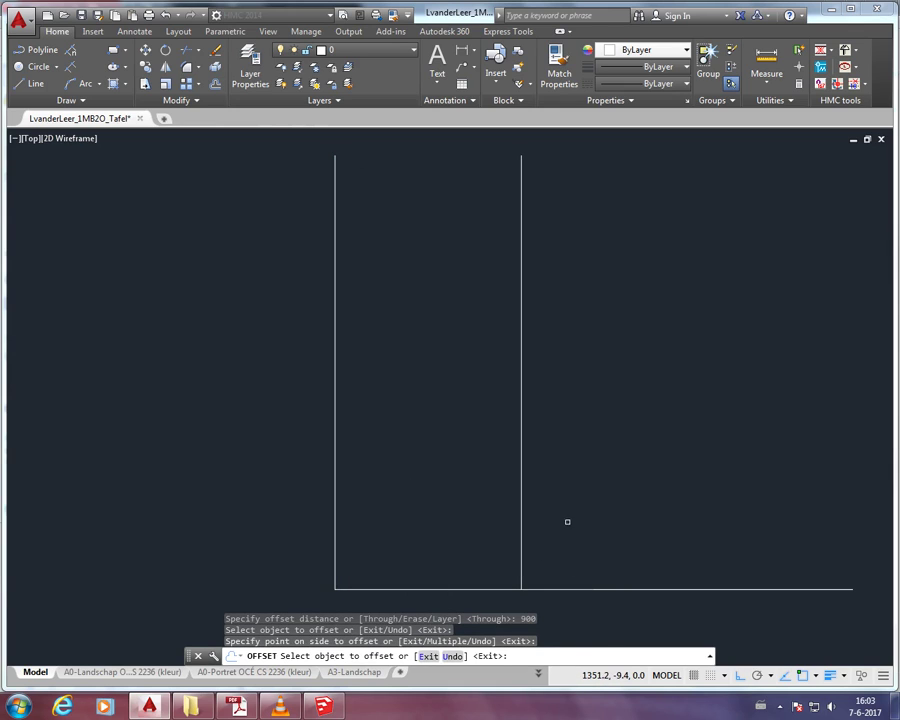
pyautogui.press('Return')
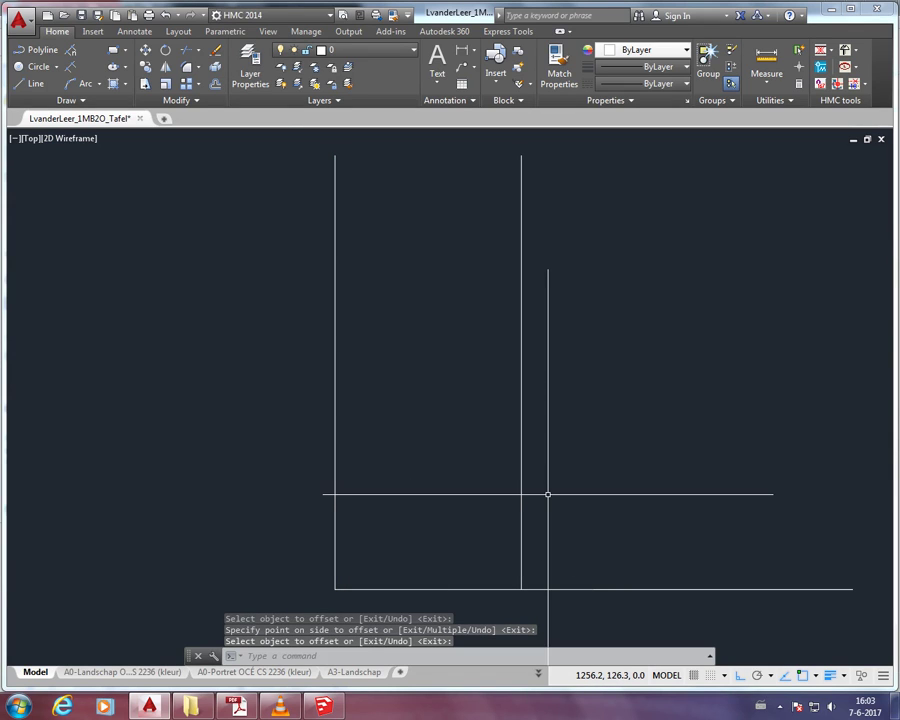
pyautogui.press('Return')
pyautogui.write('700')
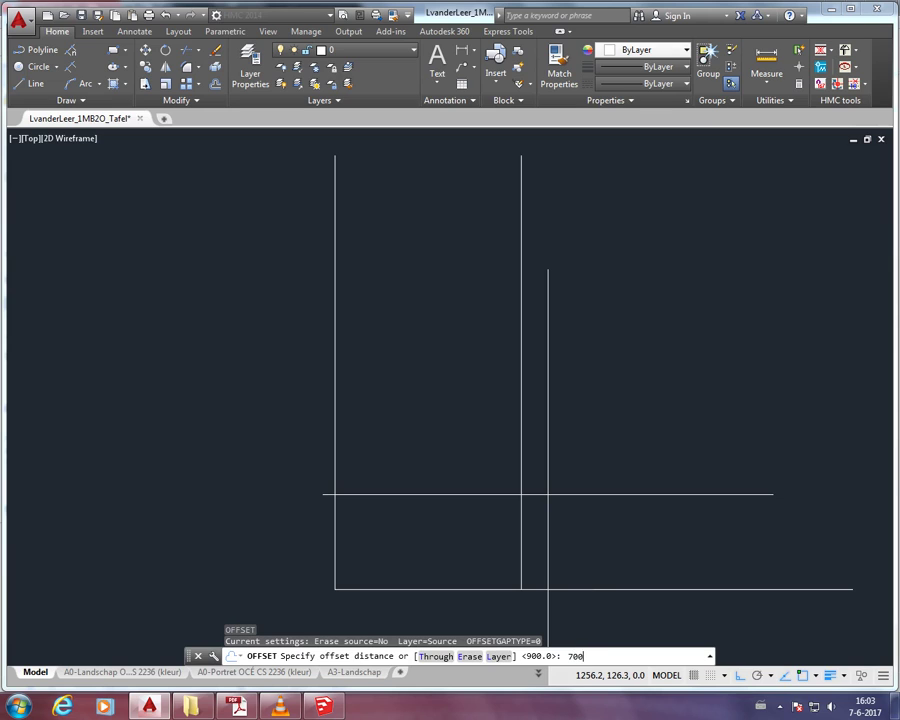
pyautogui.press('Return')
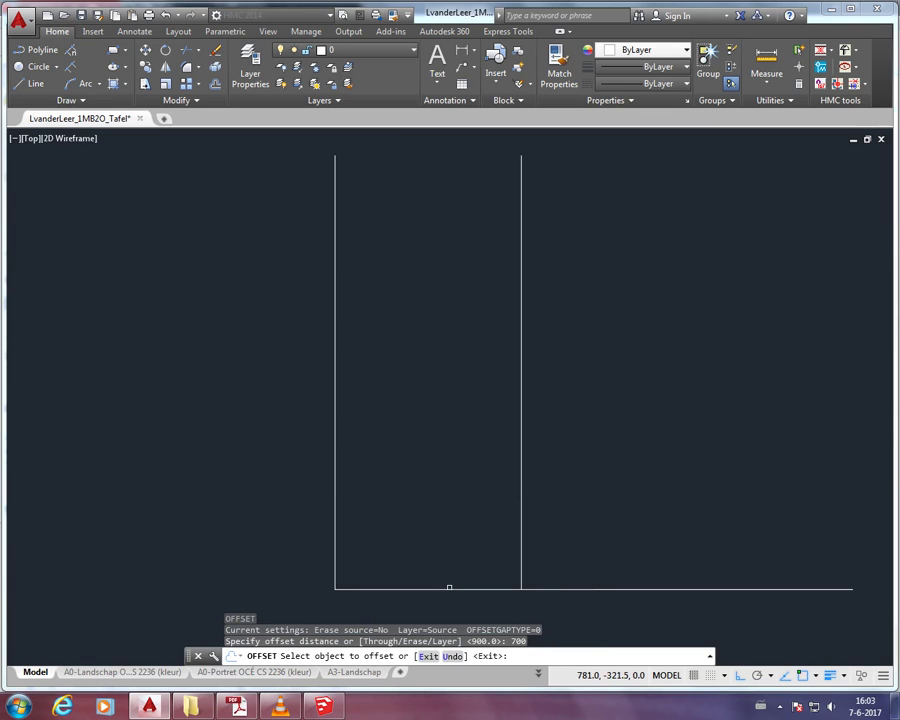
pyautogui.click(449, 587)
pyautogui.click(452, 500)
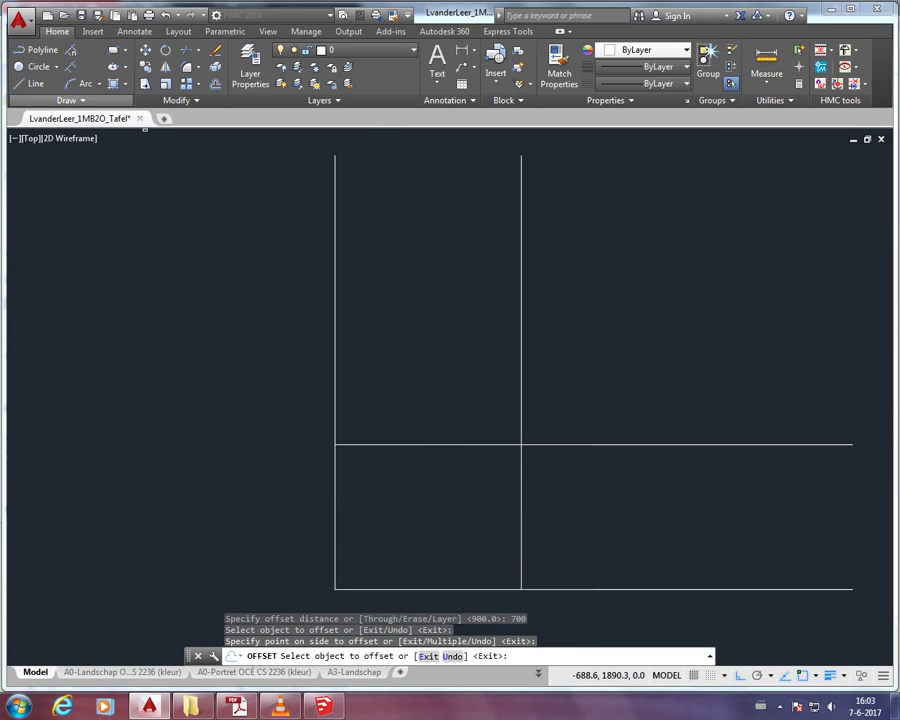
# Copy the new vertical and horizontal lines 300 to the right and 300 higher.
pyautogui.press('Return')
pyautogui.press('Return')
pyautogui.write('0')
pyautogui.press('Return')
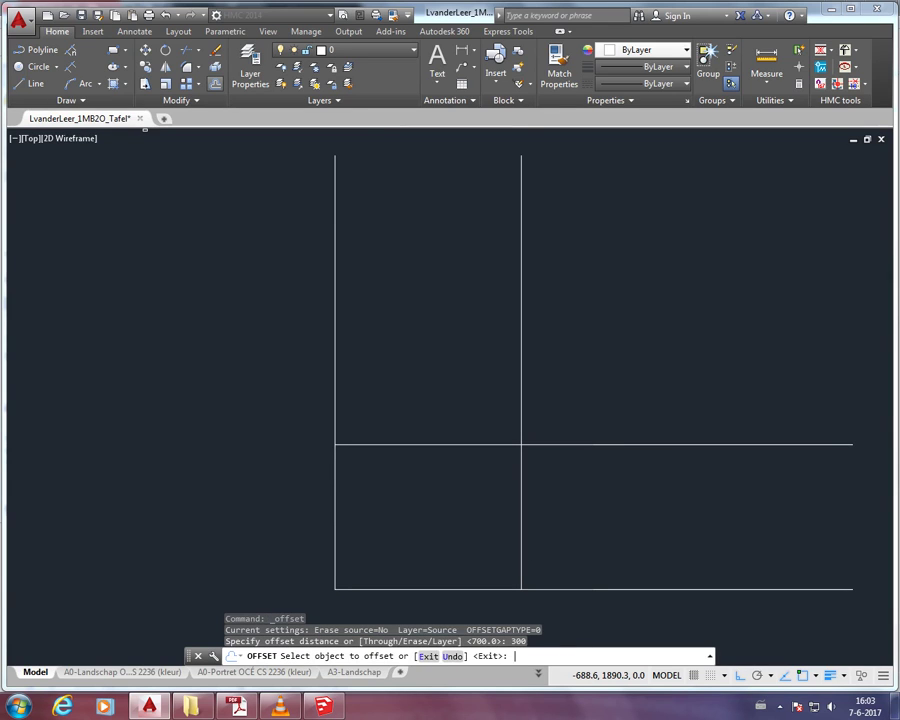
pyautogui.click(520, 494)
pyautogui.click(545, 488)
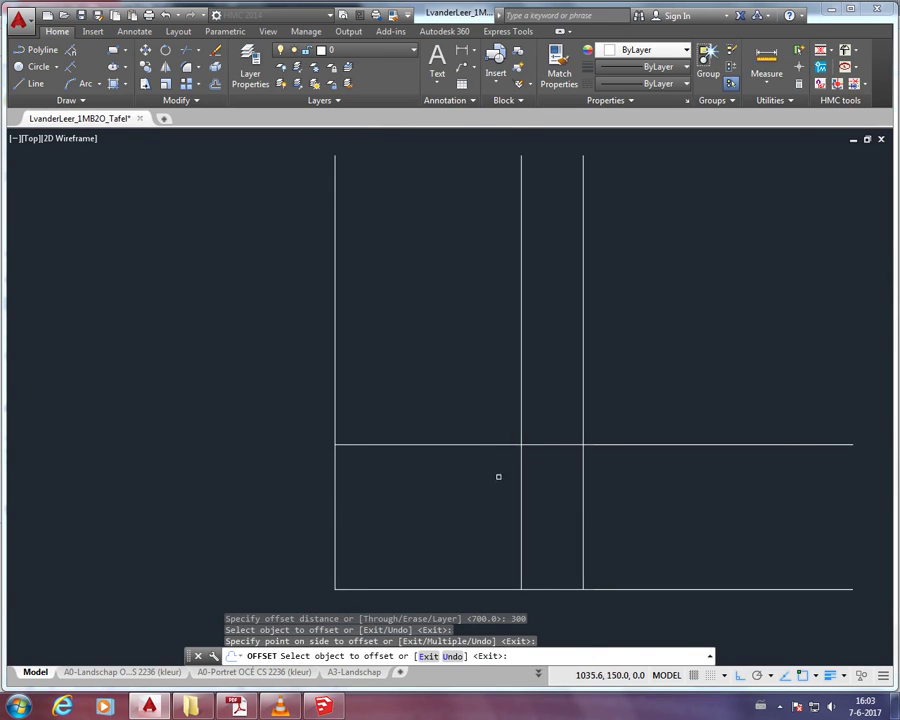
pyautogui.click(477, 443)
pyautogui.click(465, 382)
pyautogui.press('Return')
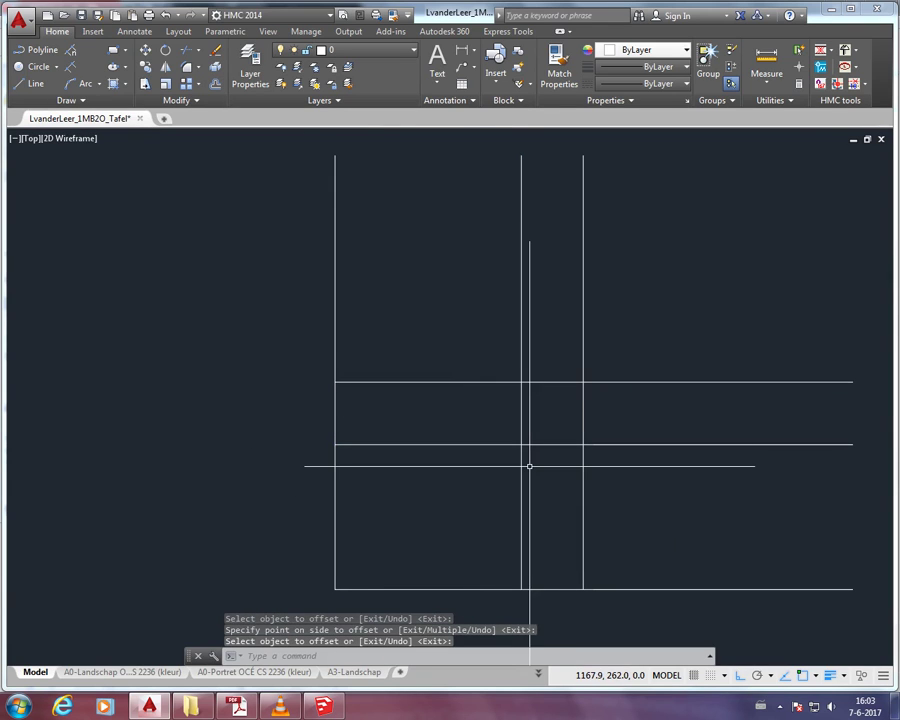
# Add further copies 600 right of the rightmost line and 600 above the highest line.
pyautogui.press('Return')
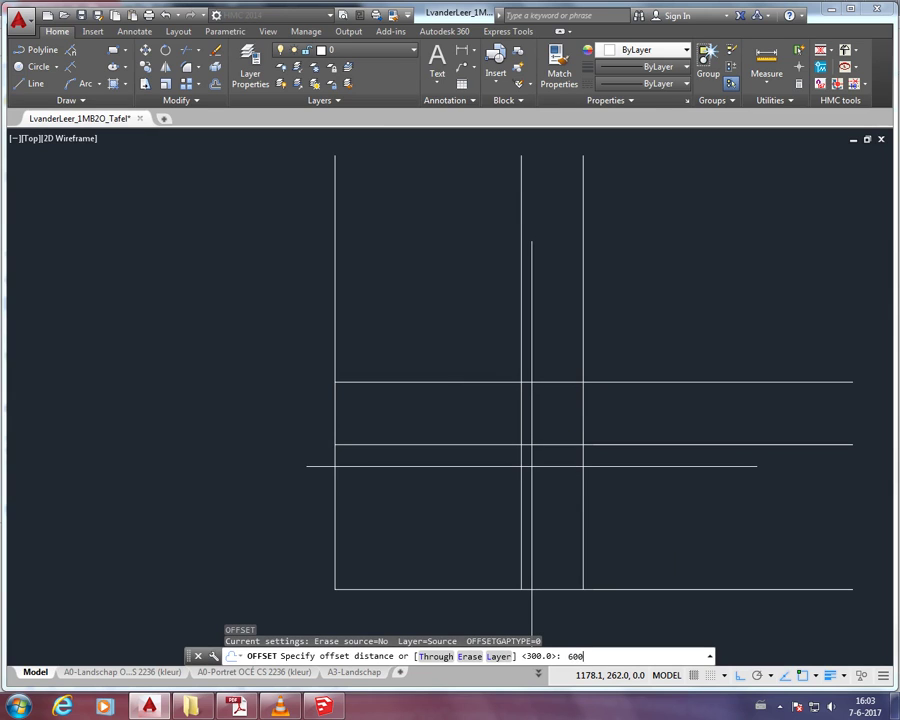
pyautogui.press('Return')
pyautogui.click(585, 469)
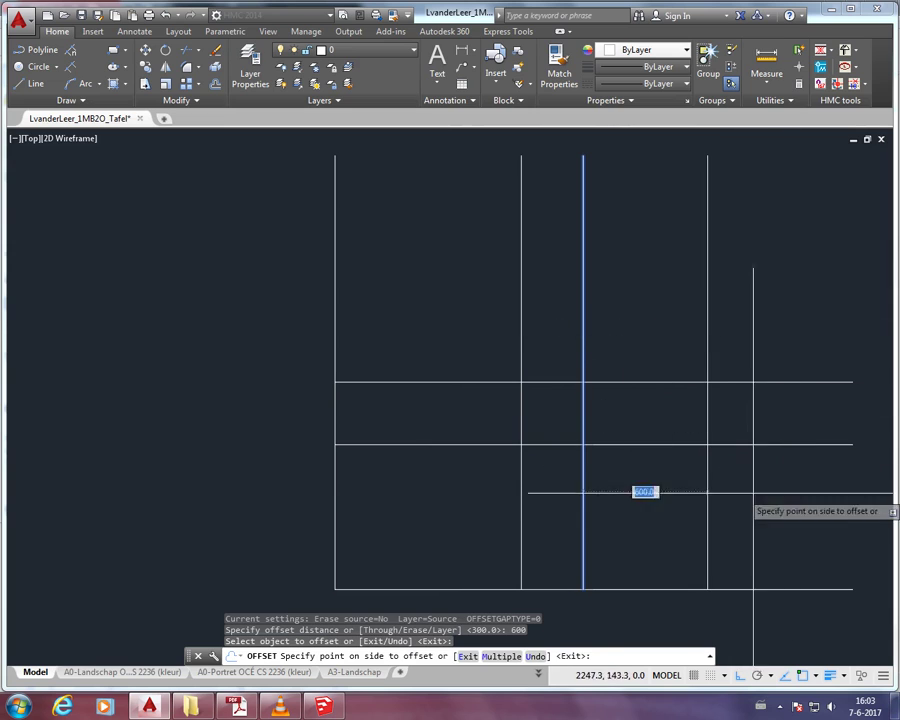
pyautogui.click(640, 488)
pyautogui.click(464, 381)
pyautogui.click(464, 299)
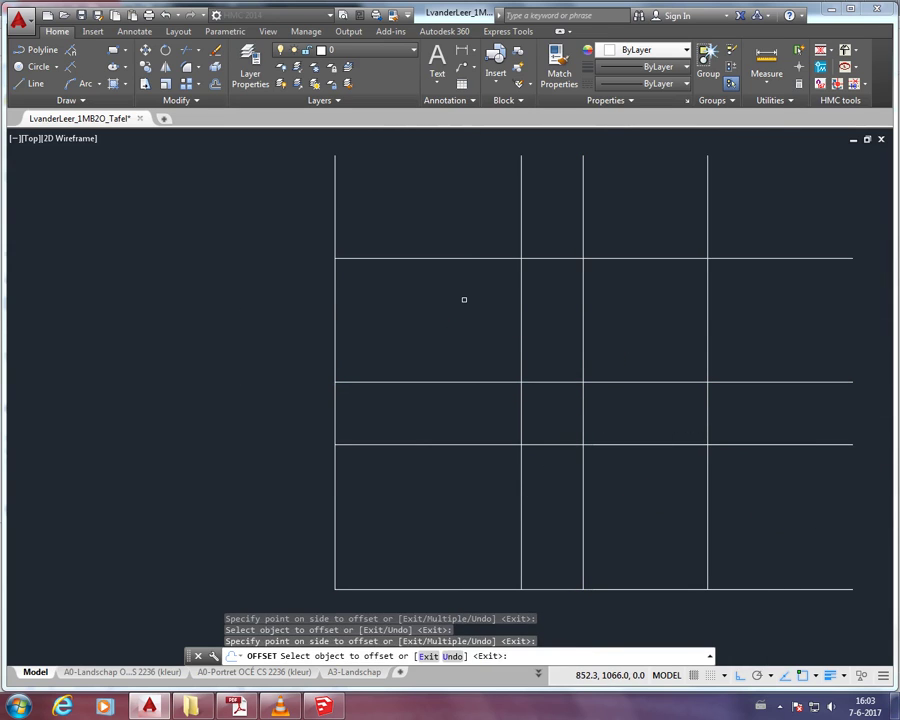
pyautogui.press('Return')
pyautogui.write('tr')
pyautogui.press('Return')
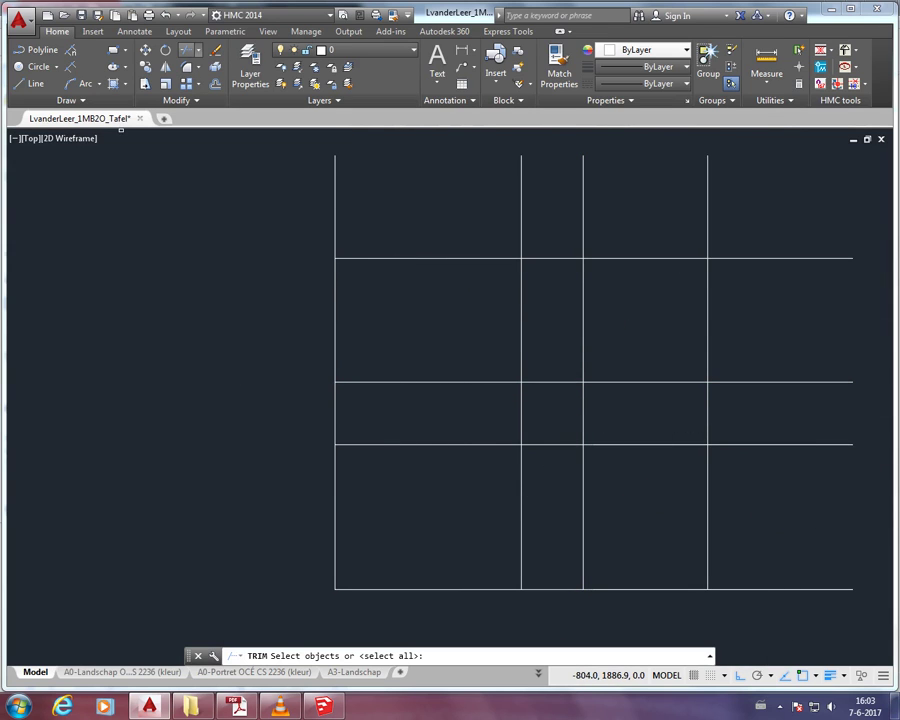
# Use the whole grid as cutting edges and trim the lines between the two left views.
pyautogui.click(810, 221)
pyautogui.click(215, 605)
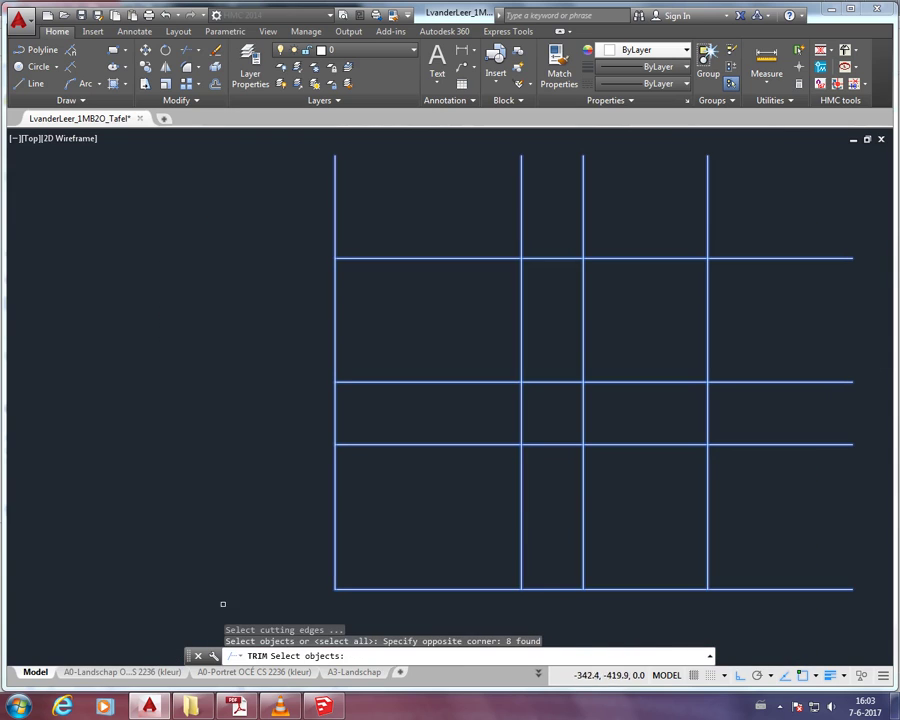
pyautogui.press('Return')
pyautogui.click(539, 408)
pyautogui.click(305, 421)
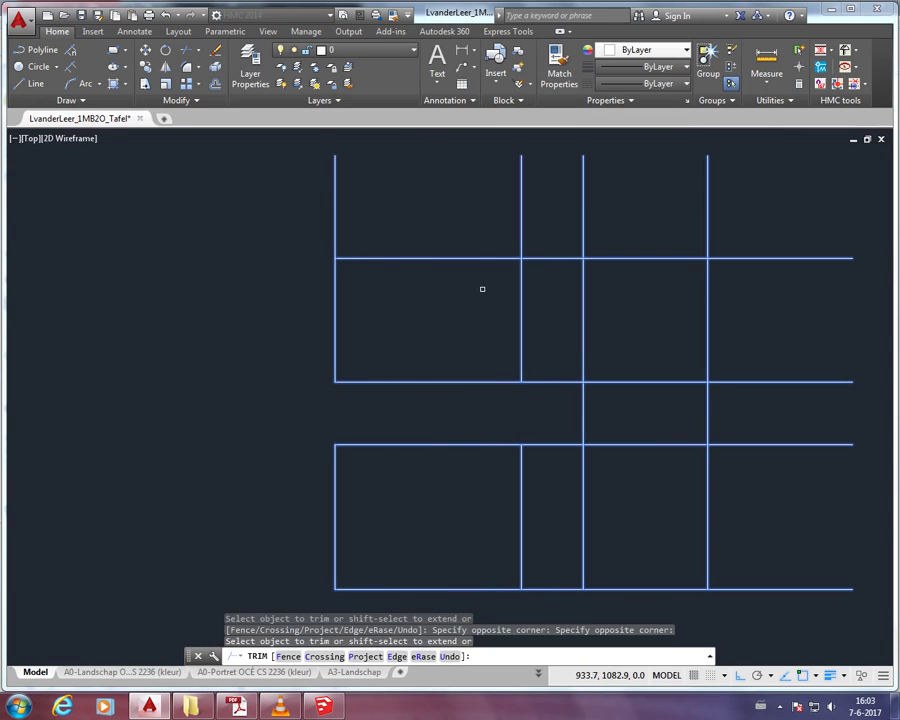
pyautogui.click(563, 225)
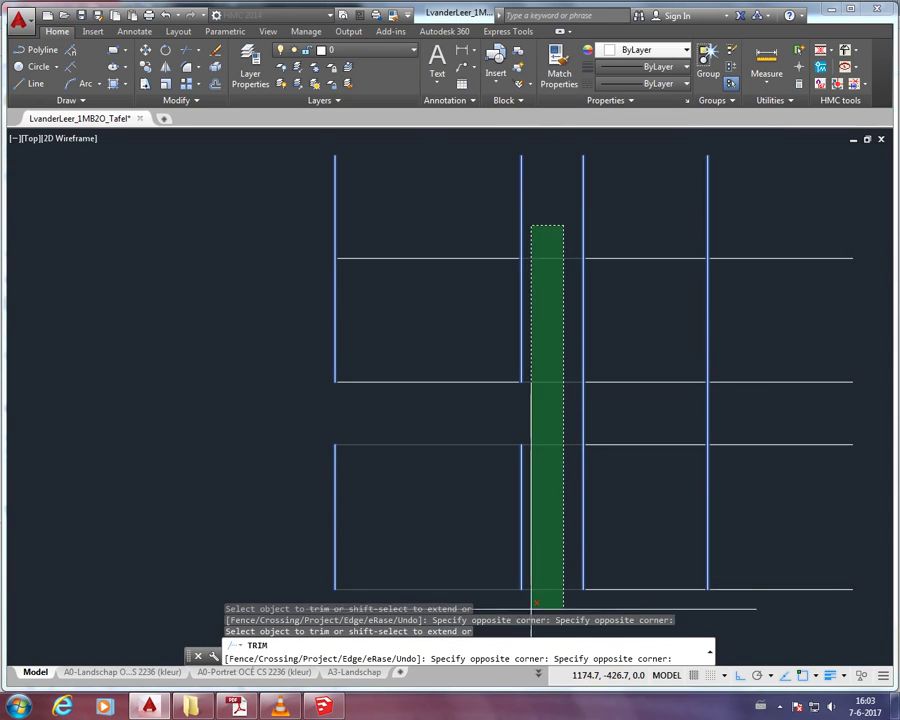
# Trim the upper stubs, the piece between views and the ends sticking out on the right.
pyautogui.click(535, 400)
pyautogui.click(526, 205)
pyautogui.click(285, 221)
pyautogui.click(539, 444)
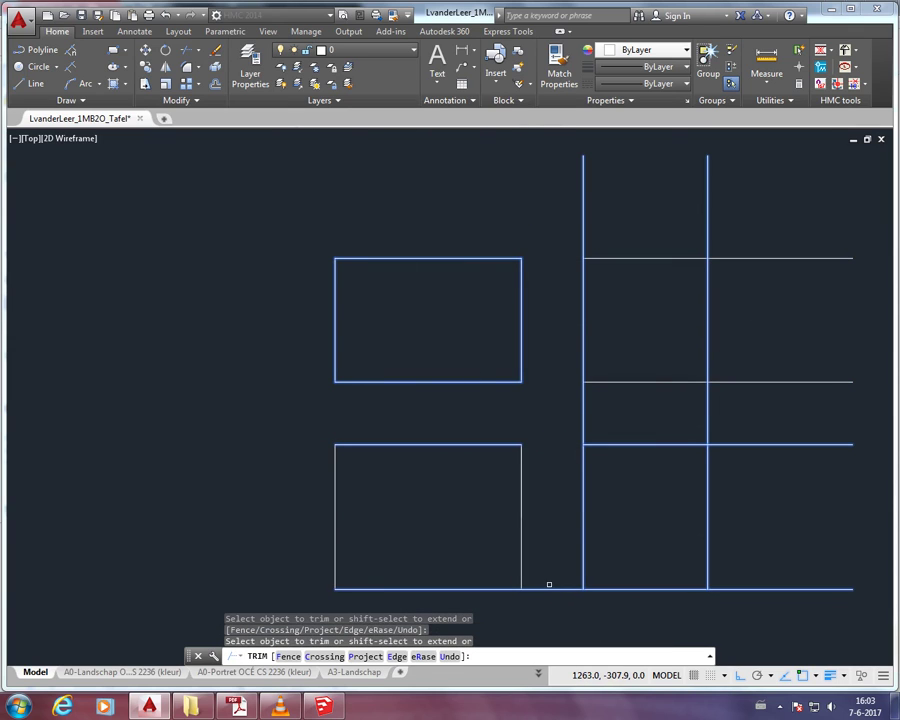
pyautogui.click(796, 416)
pyautogui.click(779, 516)
pyautogui.click(759, 404)
pyautogui.click(545, 420)
pyautogui.press('Return')
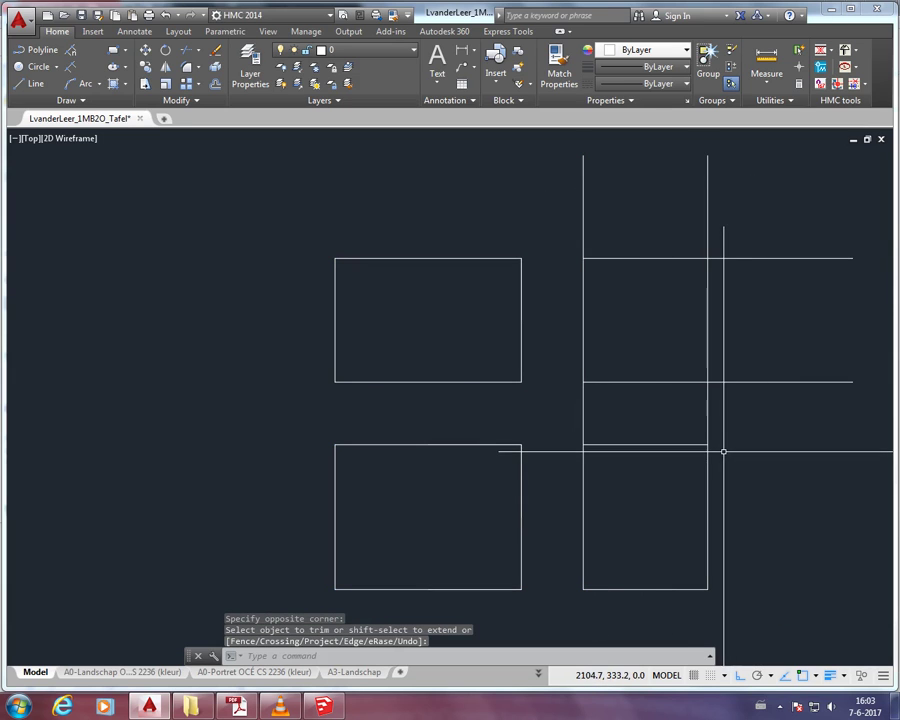
# Trim the verticals above the lower-right view and delete the two leftover horizontal lines.
pyautogui.press('Return')
pyautogui.click(659, 444)
pyautogui.press('Return')
pyautogui.click(730, 394)
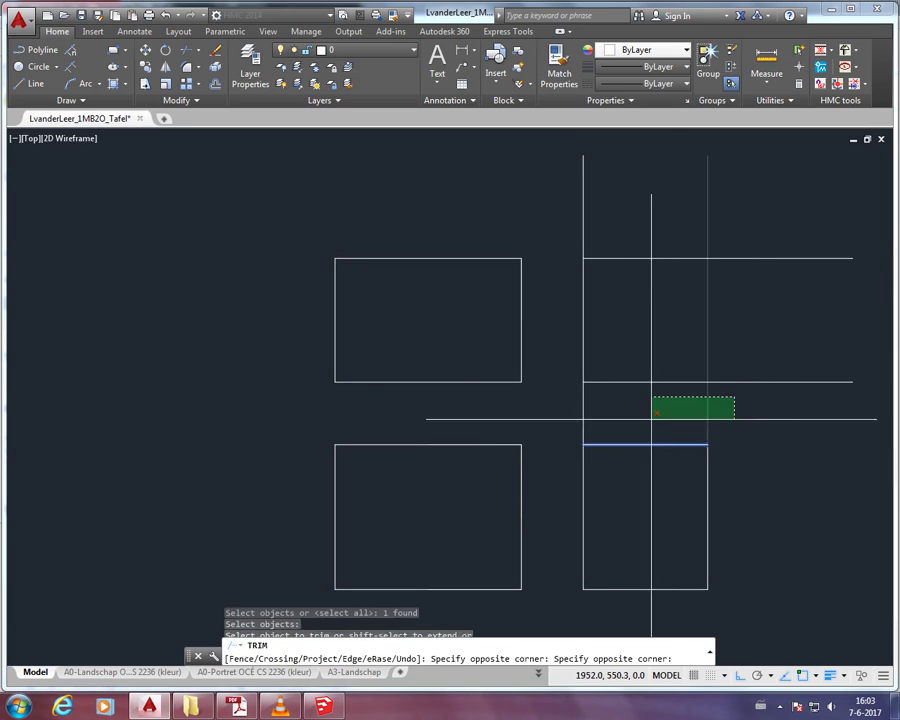
pyautogui.click(562, 428)
pyautogui.press('Return')
pyautogui.click(818, 422)
pyautogui.click(738, 224)
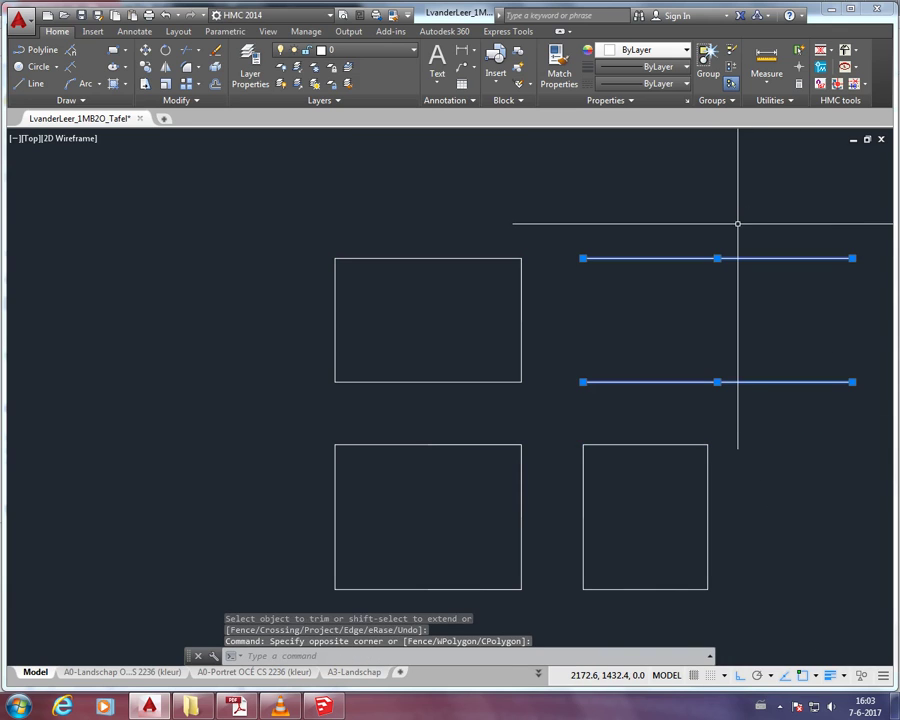
pyautogui.press('Delete')
# Zoom and pan to centre the square top view and start the OFFSET command.
pyautogui.scroll(2, 450, 488)
pyautogui.scroll(1, 530, 362)
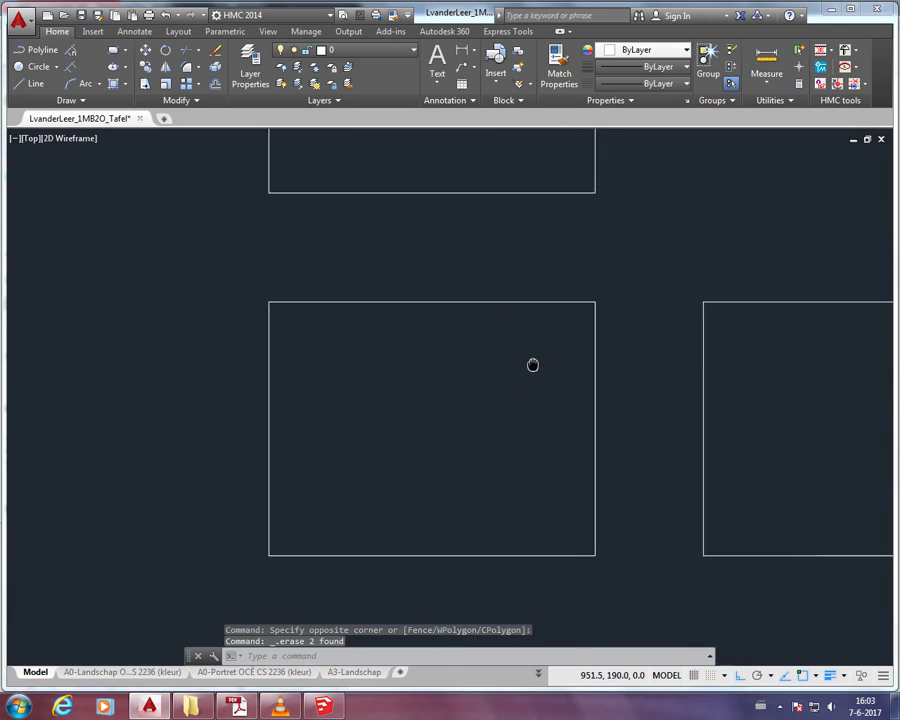
pyautogui.scroll(2, 446, 355)
pyautogui.moveTo(436, 340); pyautogui.dragTo(450, 296, button='middle')
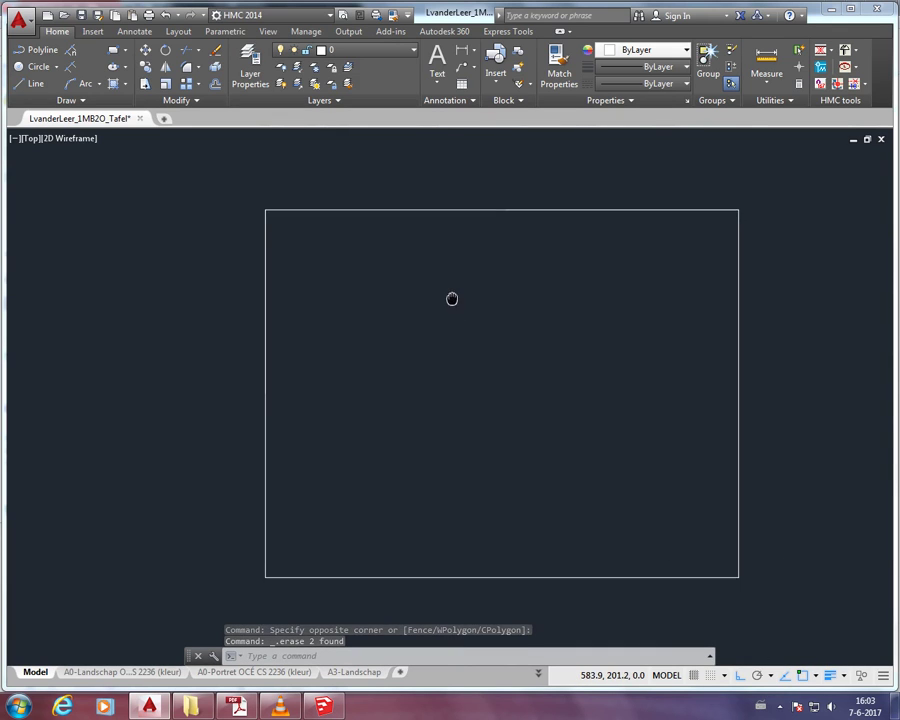
pyautogui.write('o')
pyautogui.press('Return')
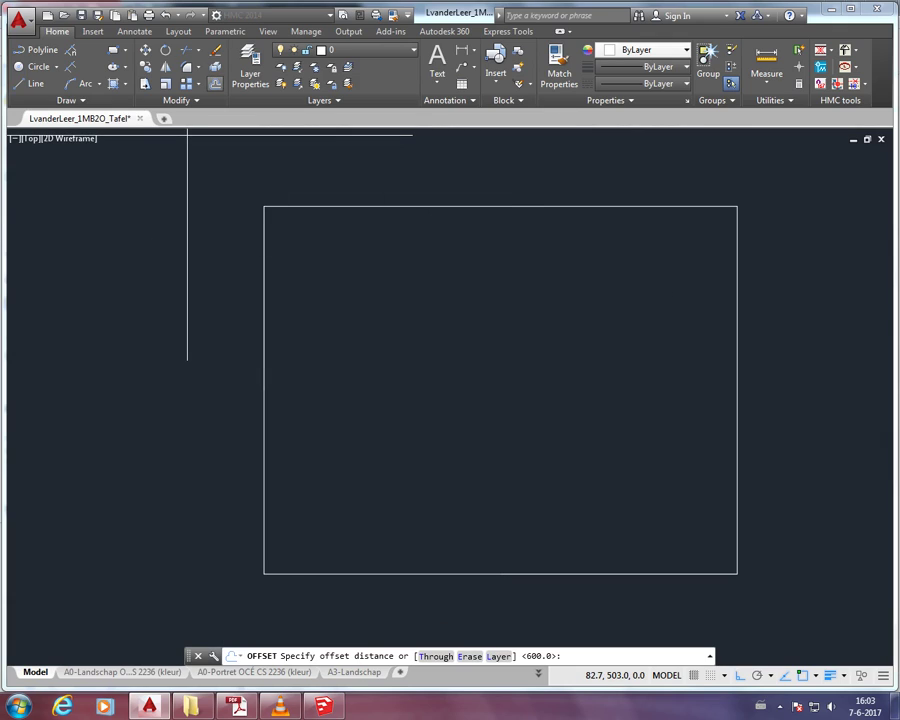
# Switch to the SketchUp table model and zoom in on the leg and apron.
pyautogui.click(323, 707)
pyautogui.scroll(5, 552, 338)
pyautogui.moveTo(560, 320)
pyautogui.mouseDown(button='middle')
pyautogui.moveTo(575, 295)
pyautogui.moveTo(545, 320)
pyautogui.mouseUp(button='middle')
pyautogui.scroll(2, 575, 289)
pyautogui.scroll(2, 572, 289)
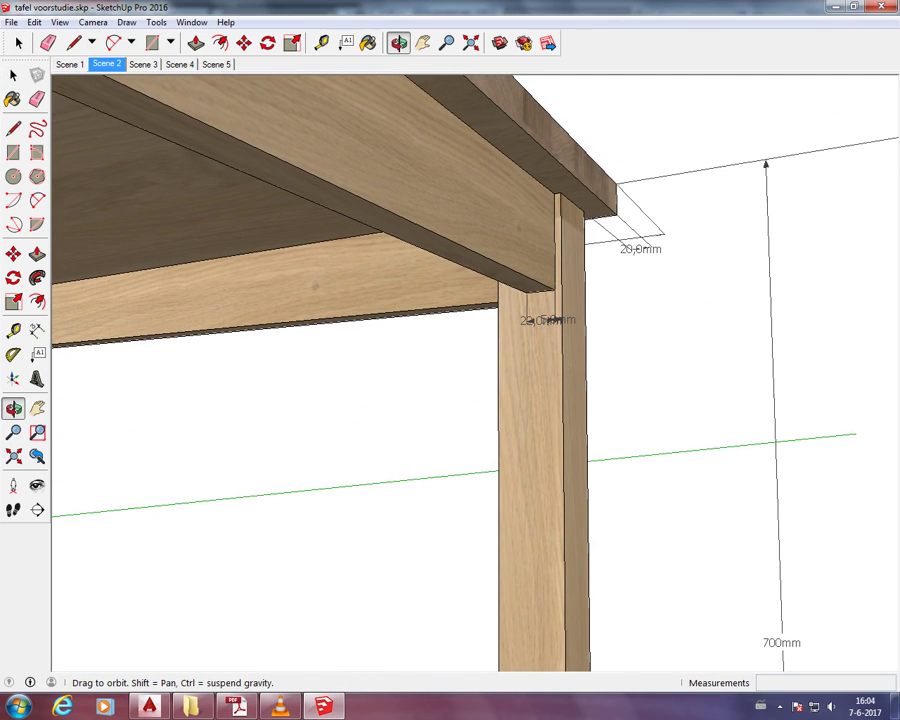
# Zoom and orbit around the SketchUp table's leg-apron joint, then return to AutoCAD.
pyautogui.scroll(2, 570, 330)
pyautogui.scroll(1, 578, 338)
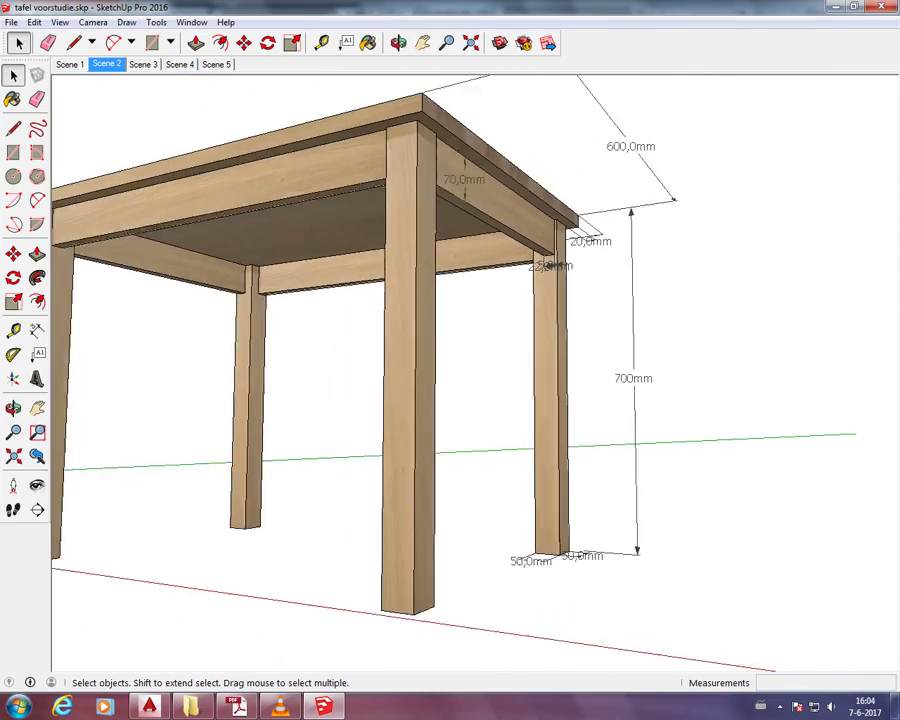
pyautogui.moveTo(545, 300); pyautogui.dragTo(440, 310, button='middle')
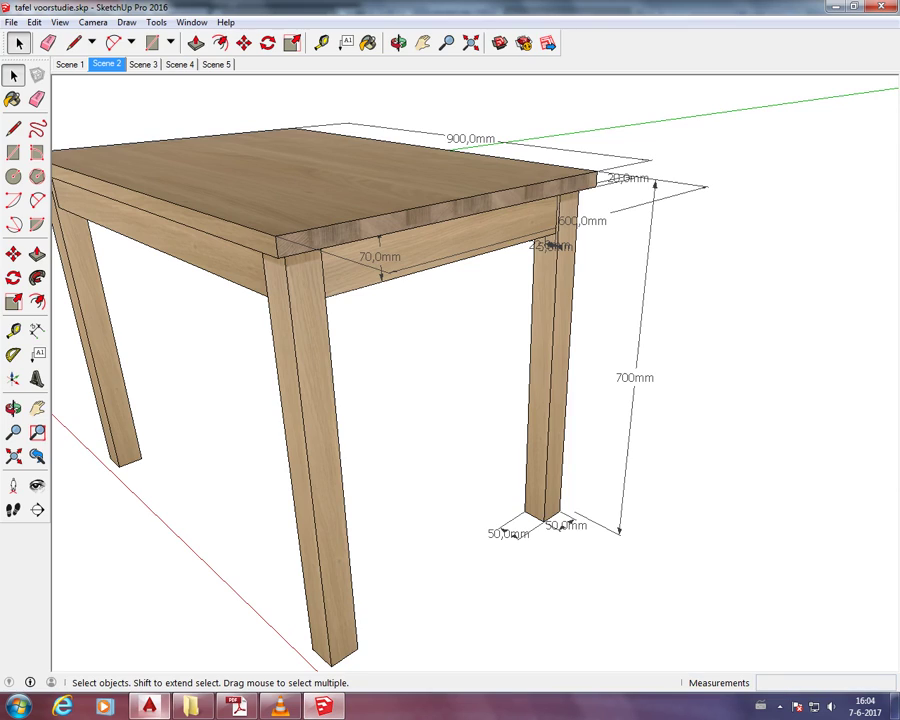
pyautogui.click(148, 706)
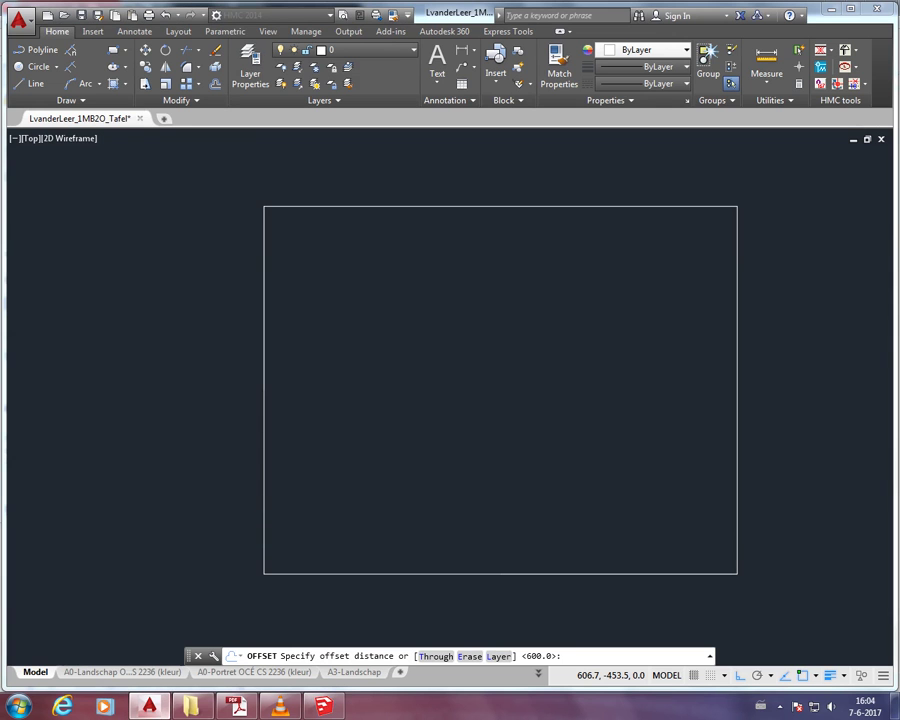
pyautogui.write('20')
# Offset the square's left and right edges 20 inward.
pyautogui.press('Return')
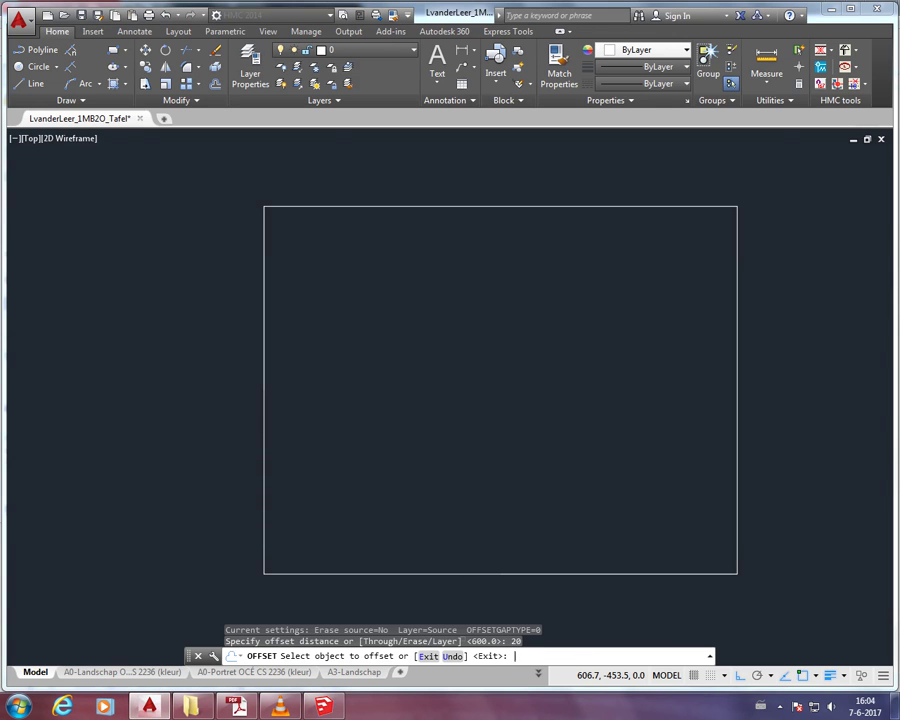
pyautogui.click(264, 510)
pyautogui.click(400, 503)
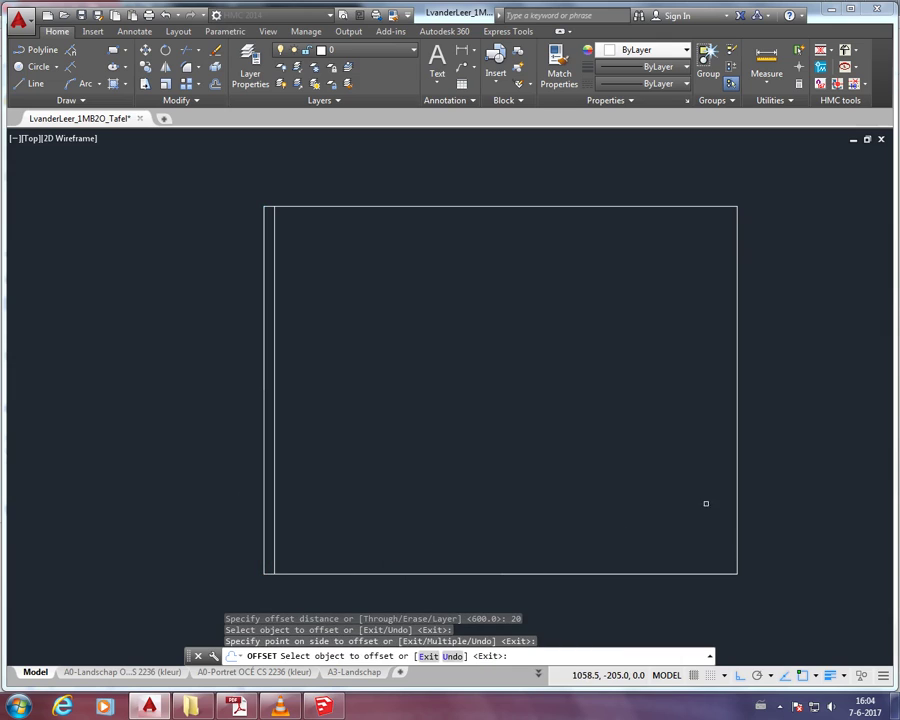
pyautogui.click(738, 492)
pyautogui.click(646, 504)
pyautogui.press('Return')
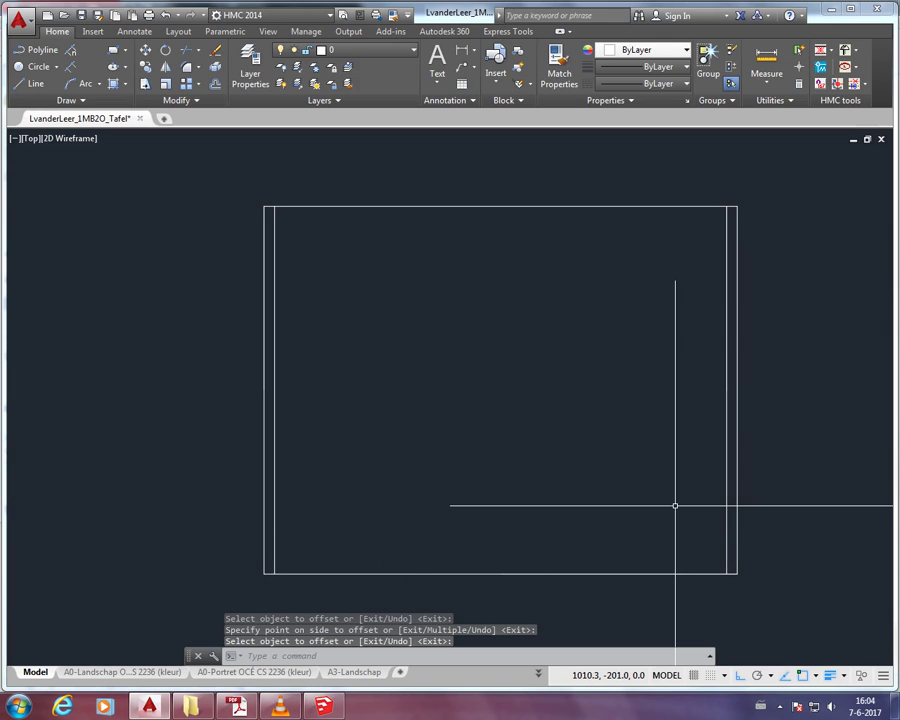
# Add lines a further 50 inward on both the left and right sides.
pyautogui.press('Return')
pyautogui.write('50')
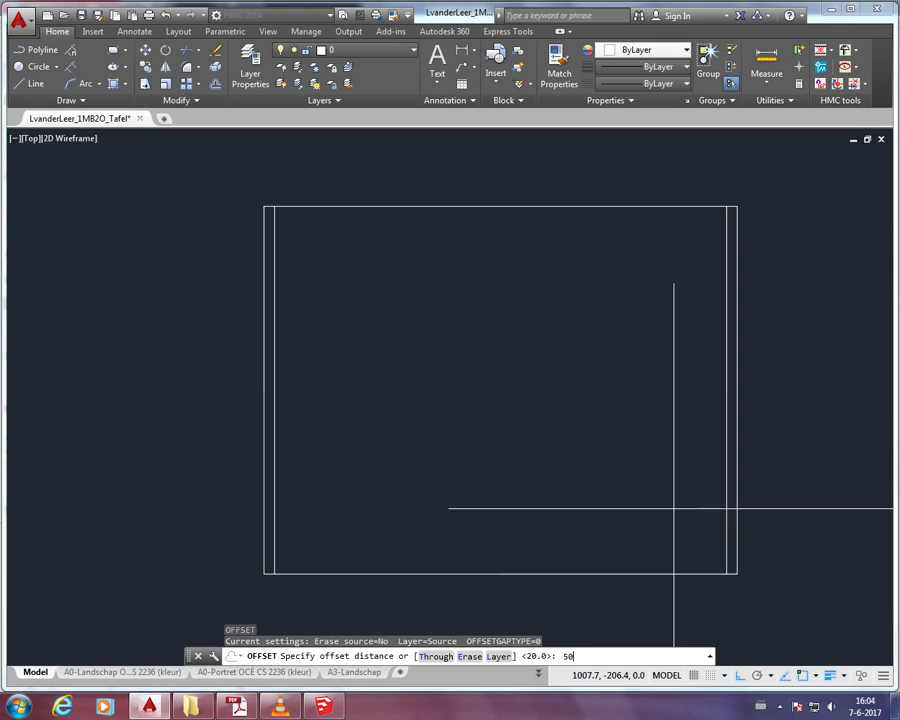
pyautogui.press('Return')
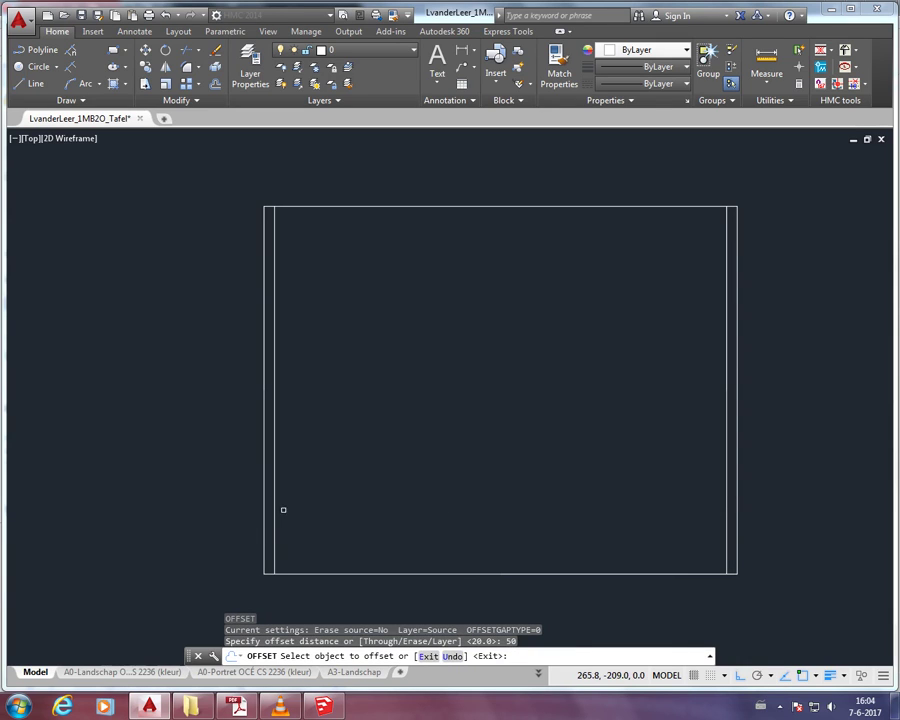
pyautogui.click(276, 512)
pyautogui.click(665, 522)
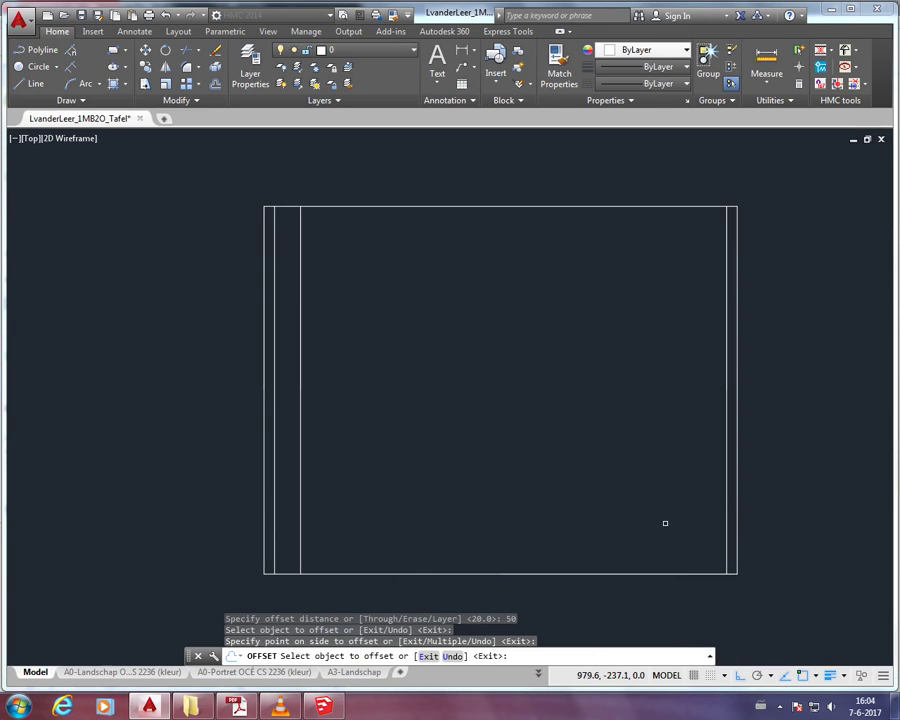
pyautogui.click(724, 517)
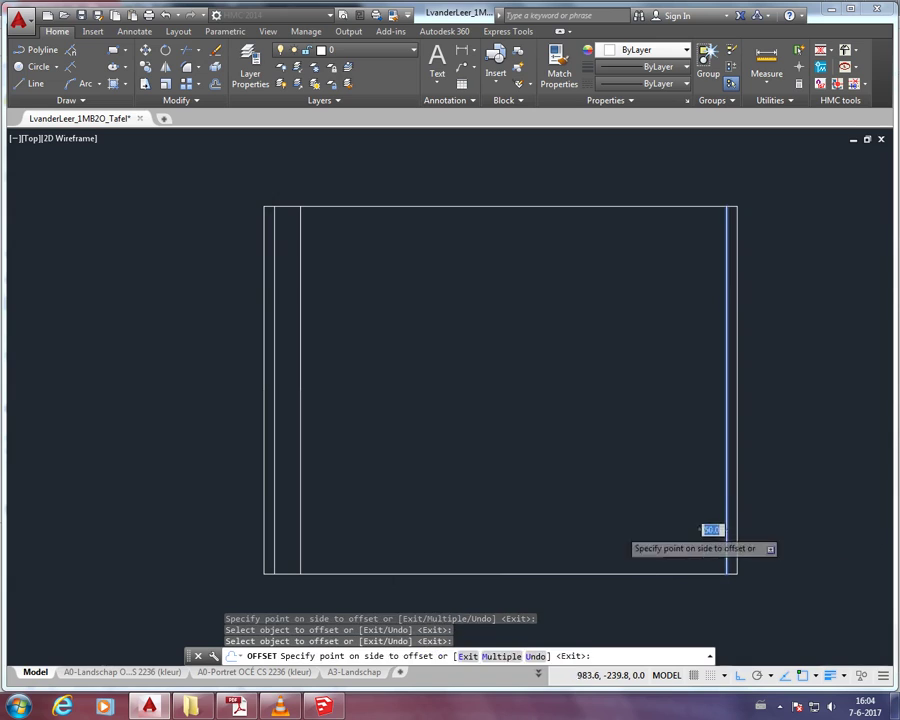
pyautogui.click(572, 361)
pyautogui.press('Return')
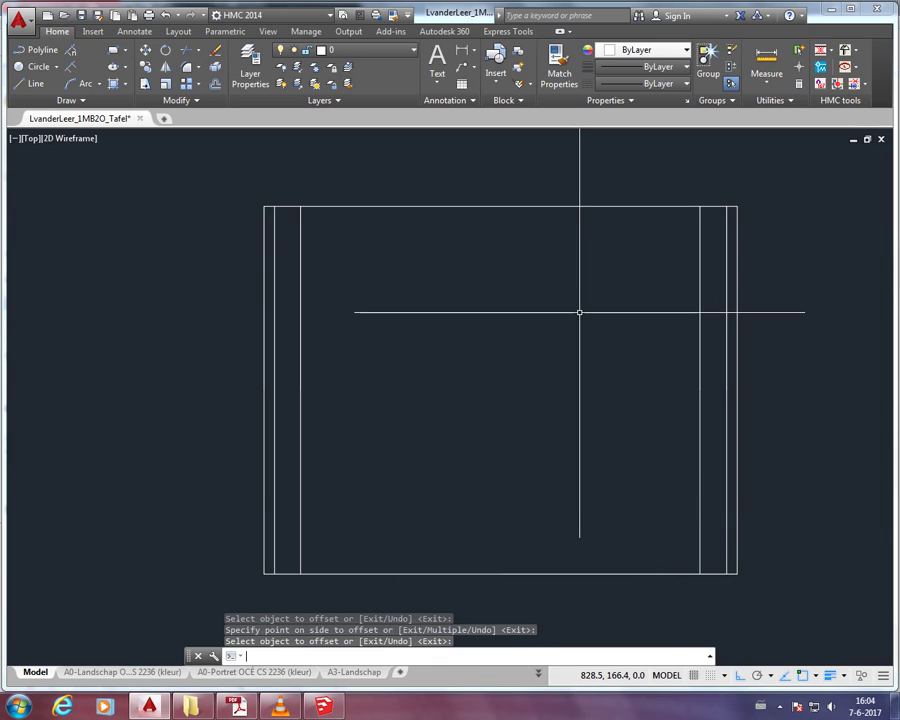
# Offset the top edge 22 downward, then that line another 70 down.
pyautogui.press('Return')
pyautogui.write('2')
pyautogui.press('Return')
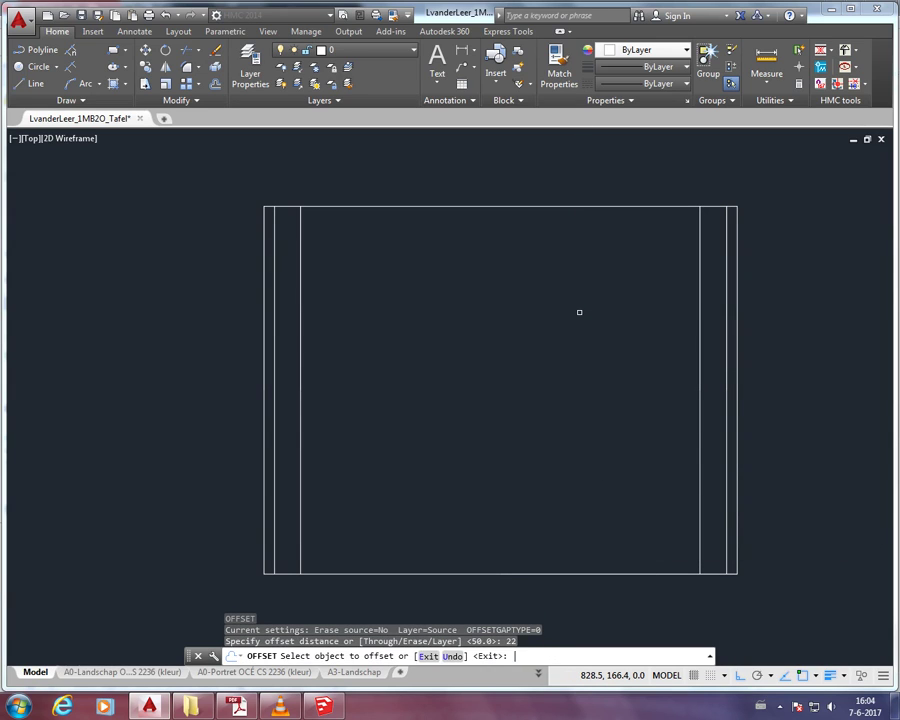
pyautogui.click(519, 206)
pyautogui.click(522, 255)
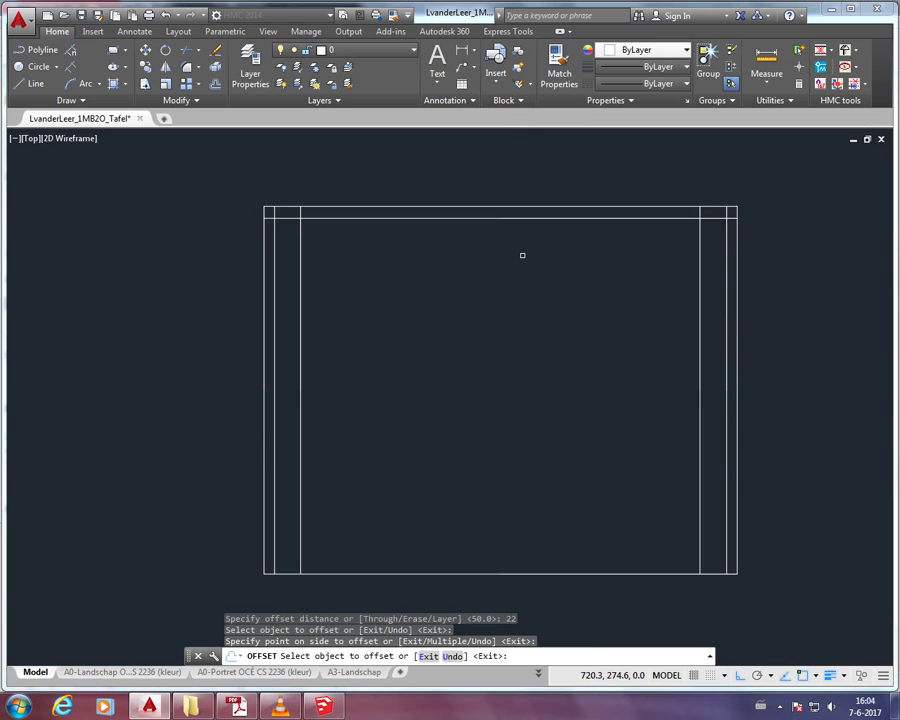
pyautogui.press('Return')
pyautogui.press('Return')
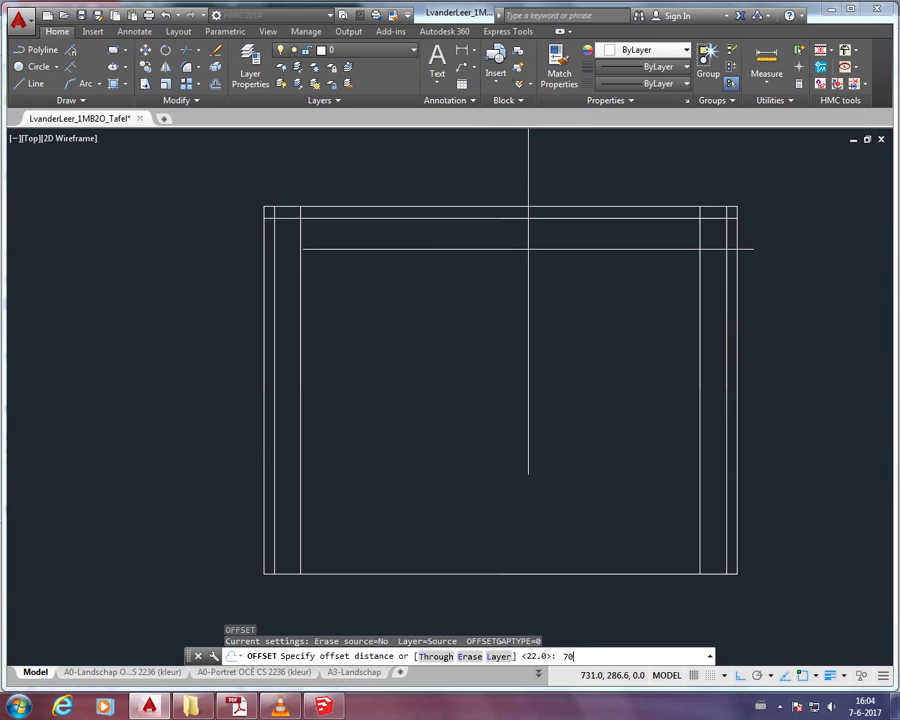
pyautogui.press('Return')
pyautogui.click(498, 216)
pyautogui.click(499, 262)
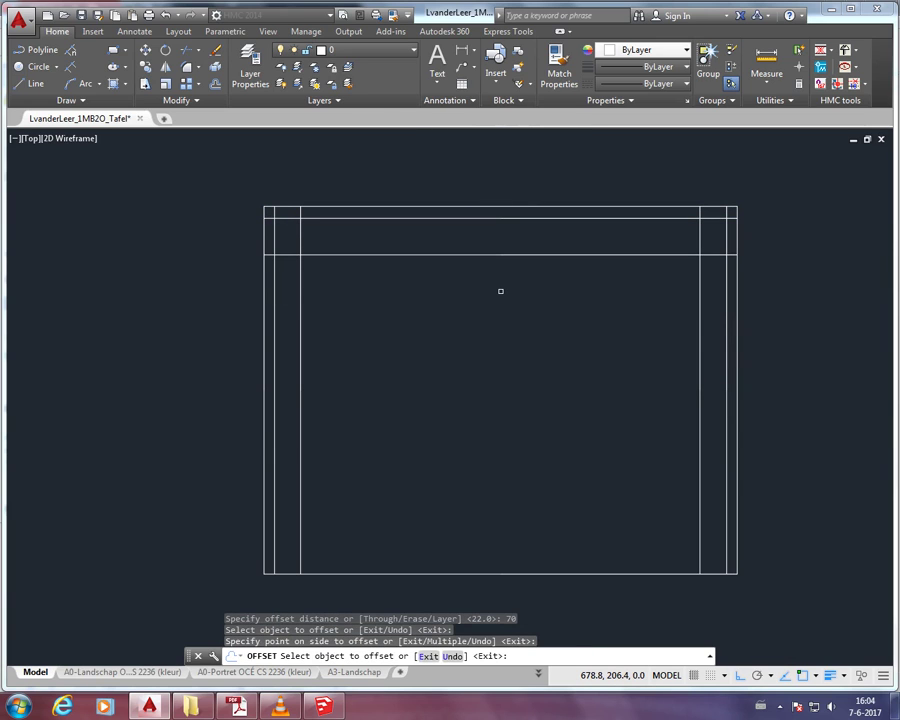
pyautogui.press('Return')
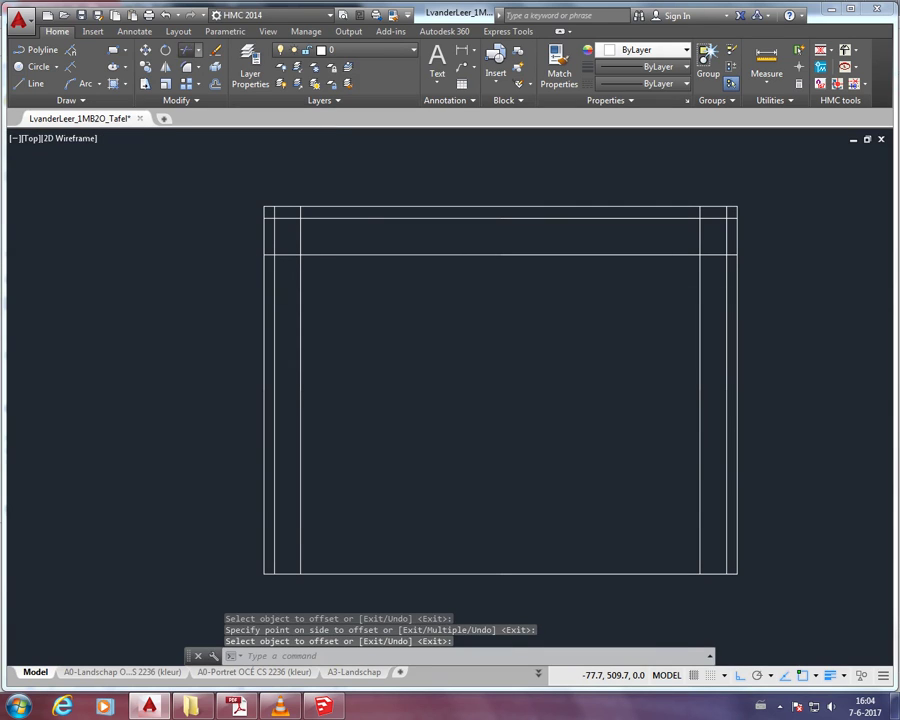
pyautogui.write('tr')
pyautogui.press('Return')
# Trim a short segment near the rail using the two inner side lines as cutting edges.
pyautogui.click(711, 272)
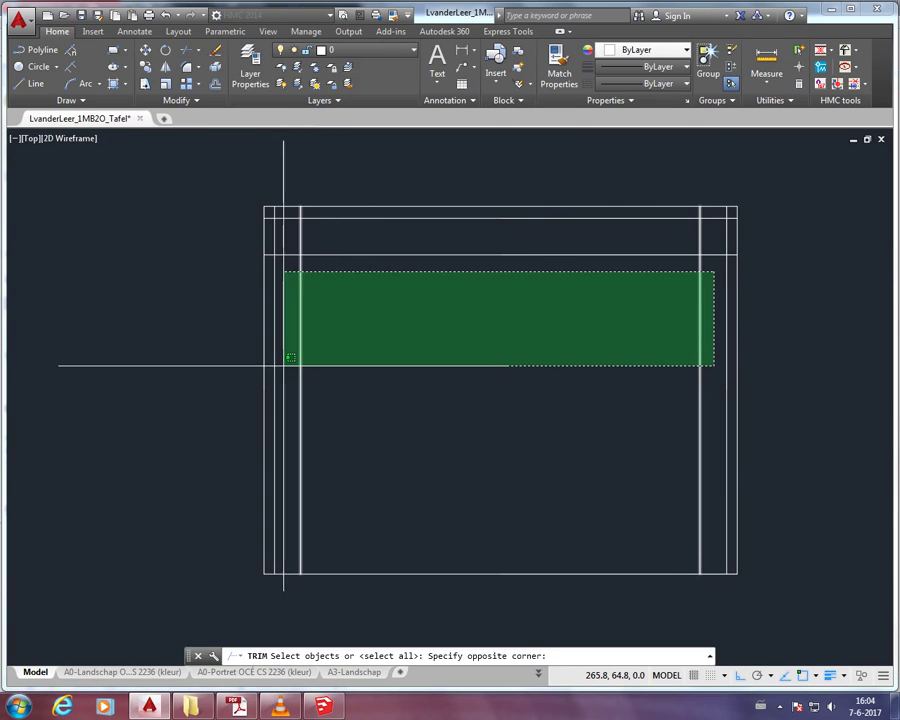
pyautogui.click(282, 358)
pyautogui.click(289, 252)
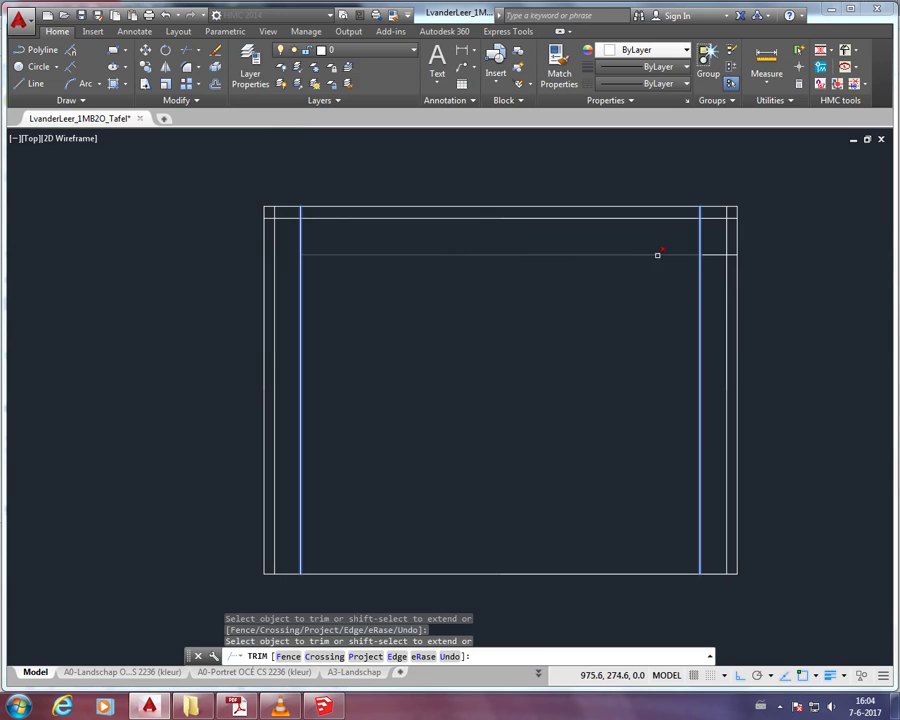
pyautogui.click(708, 256)
pyautogui.press('Return')
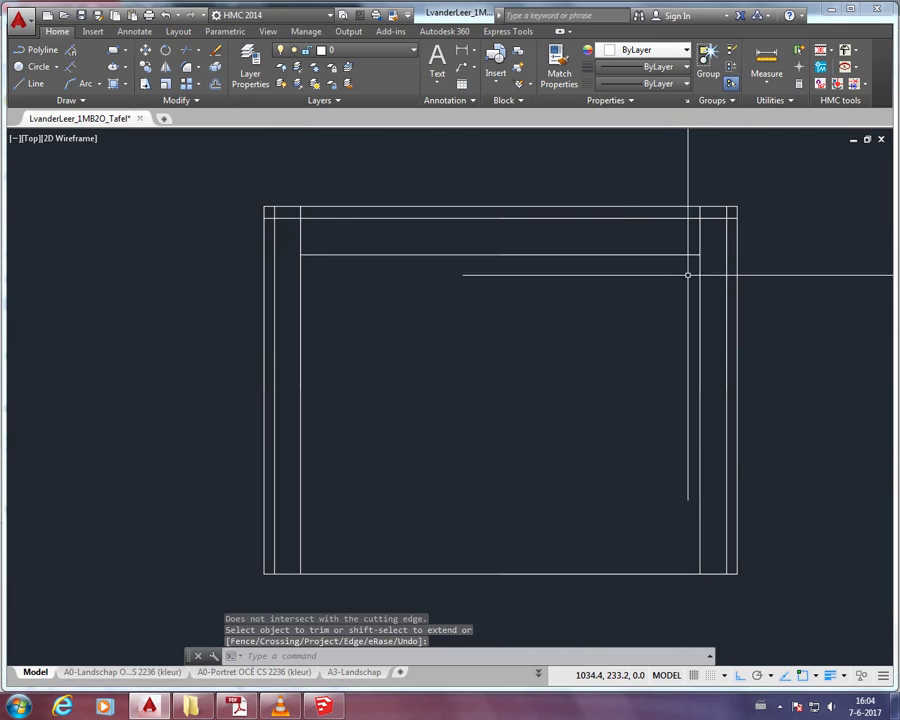
pyautogui.press('Return')
# Use all eight front-view lines as cutting edges and trim away the outer left and right verticals.
pyautogui.click(797, 236)
pyautogui.click(237, 158)
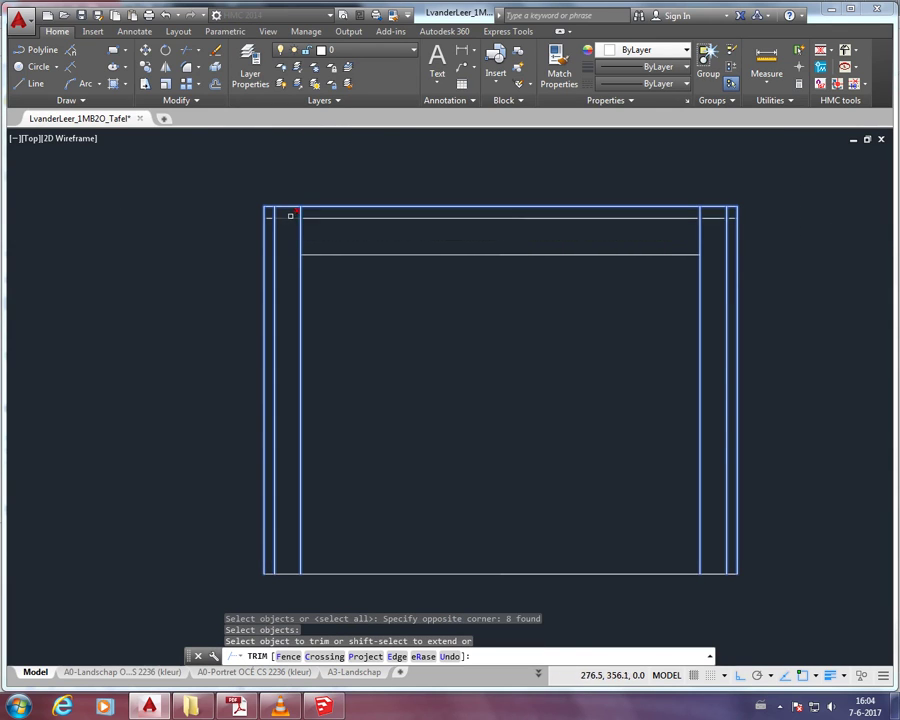
pyautogui.click(264, 237)
pyautogui.click(770, 238)
pyautogui.click(729, 259)
# Trim the top rail ends near both legs and the bottom line between the legs.
pyautogui.click(729, 211)
pyautogui.click(683, 209)
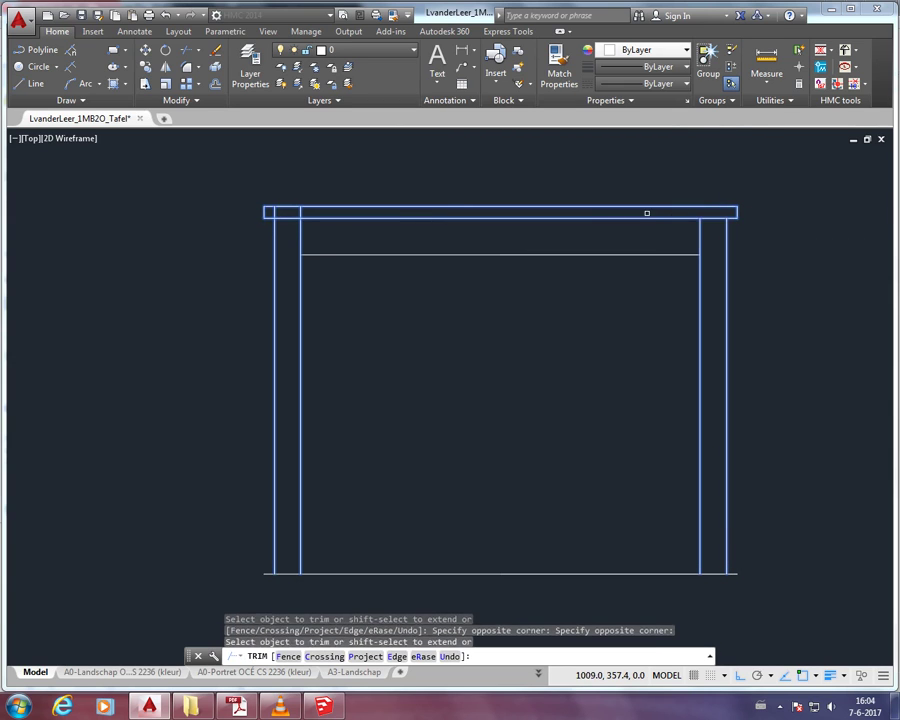
pyautogui.click(371, 210)
pyautogui.click(277, 212)
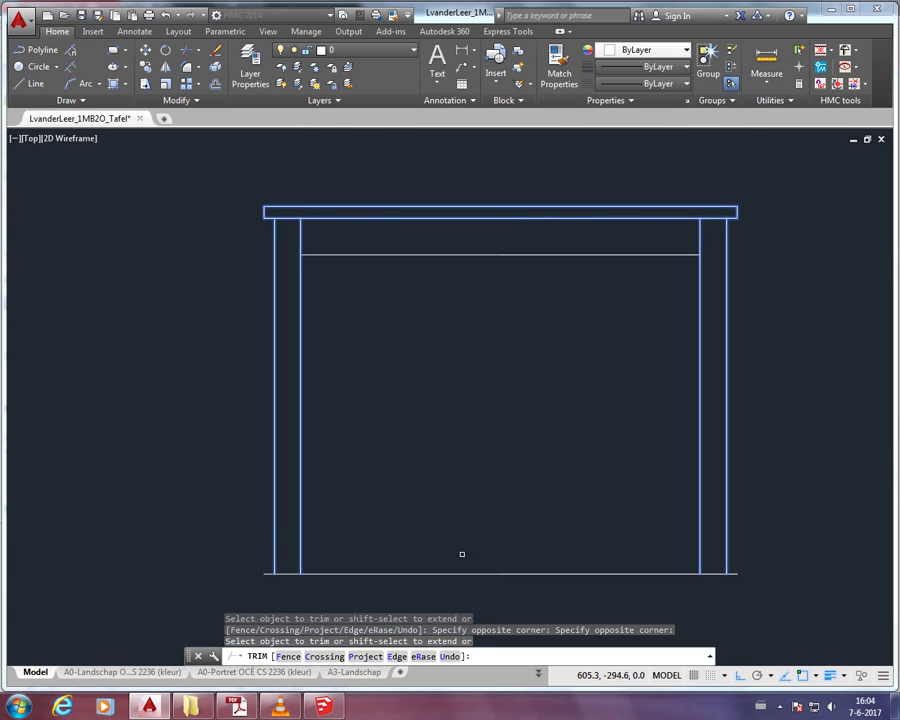
pyautogui.click(436, 597)
pyautogui.click(264, 573)
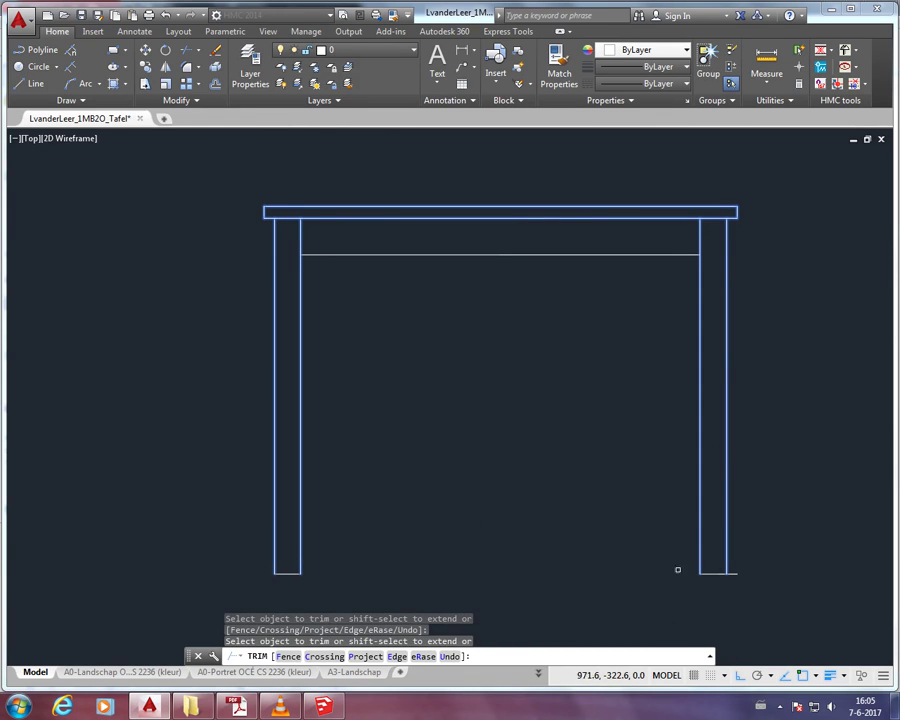
pyautogui.press('Escape')
pyautogui.scroll(-2, 266, 314)
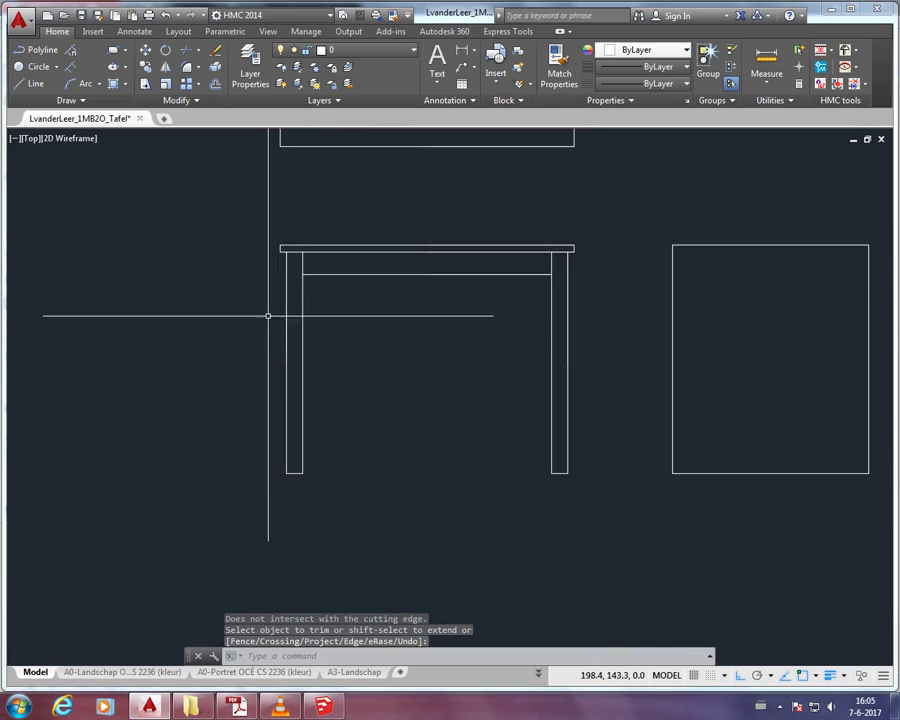
# Copy the whole front view from its top-left corner onto the side rectangle's corner.
pyautogui.scroll(-2, 270, 310)
pyautogui.click(466, 238)
pyautogui.click(217, 422)
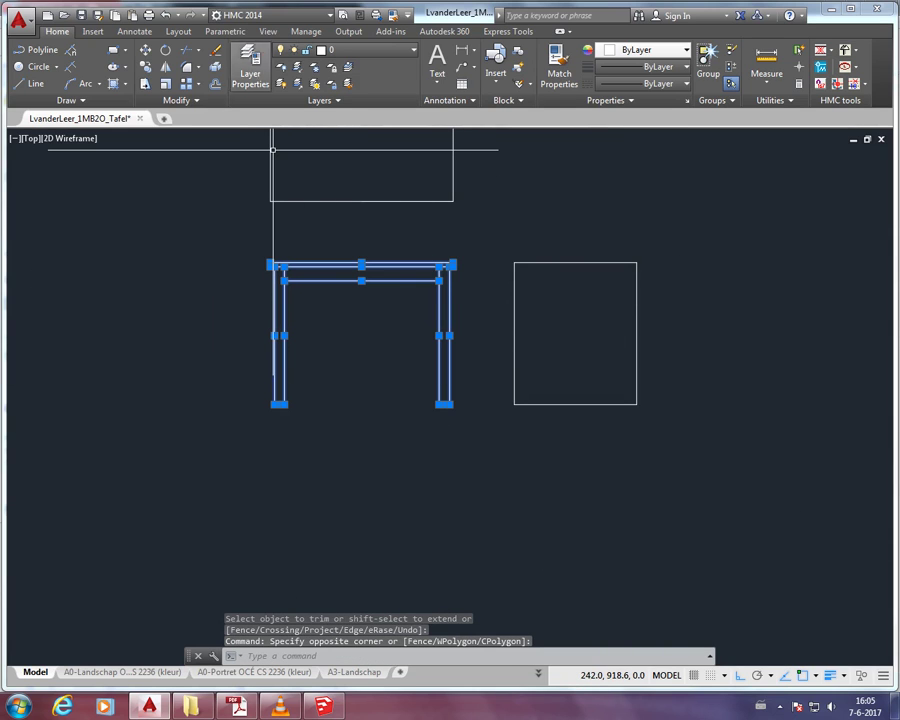
pyautogui.write('co')
pyautogui.press('Return')
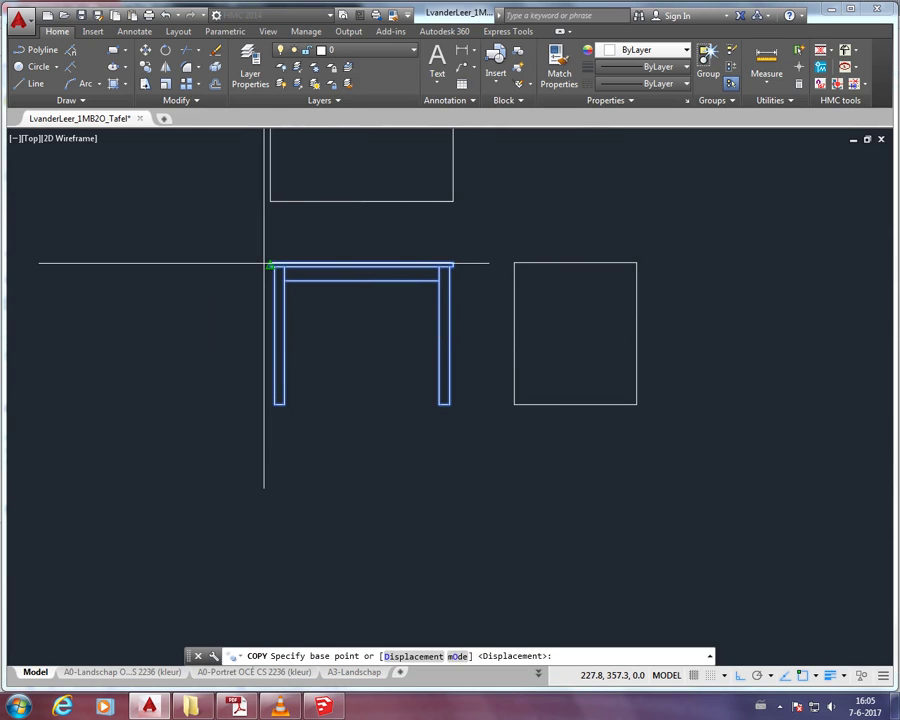
pyautogui.click(270, 264)
pyautogui.click(514, 264)
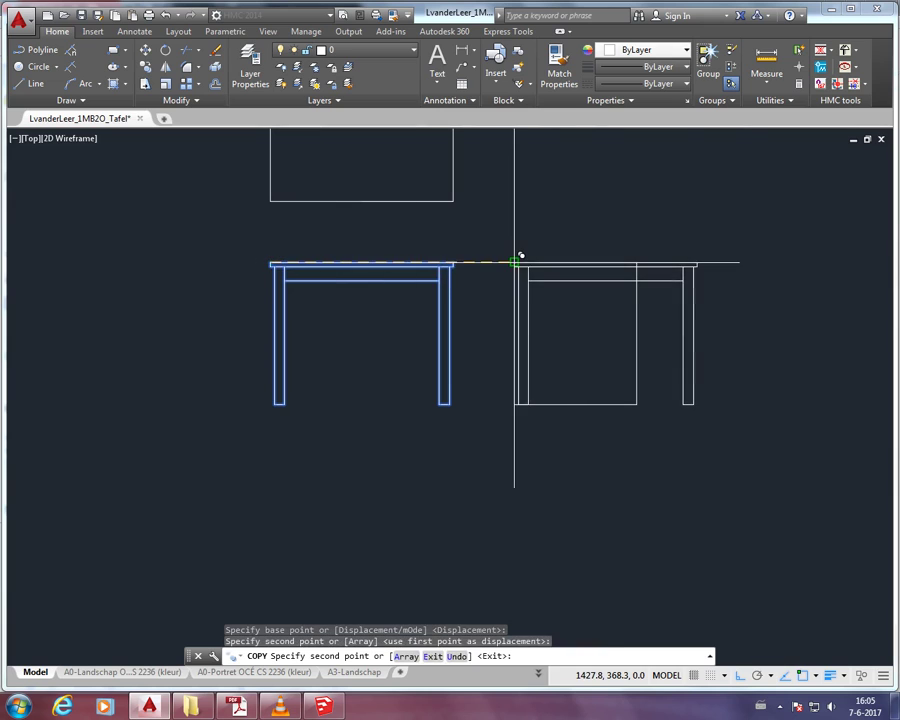
pyautogui.press('Return')
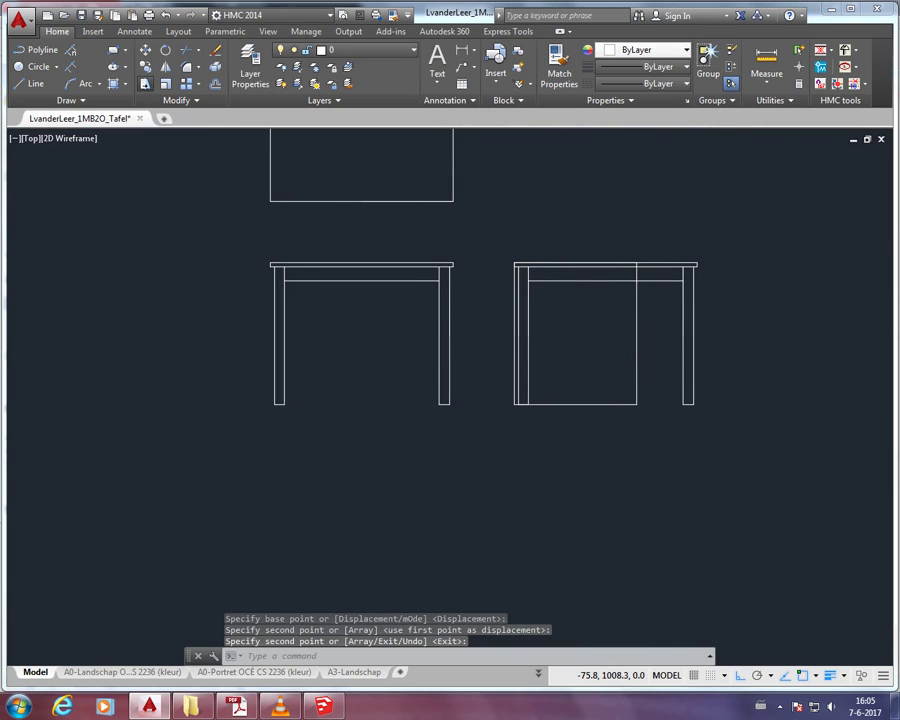
# Stretch the copy's right leg and top inward to the rectangle's edge.
pyautogui.write('s')
pyautogui.press('Return')
pyautogui.click(736, 212)
pyautogui.click(652, 448)
pyautogui.press('Return')
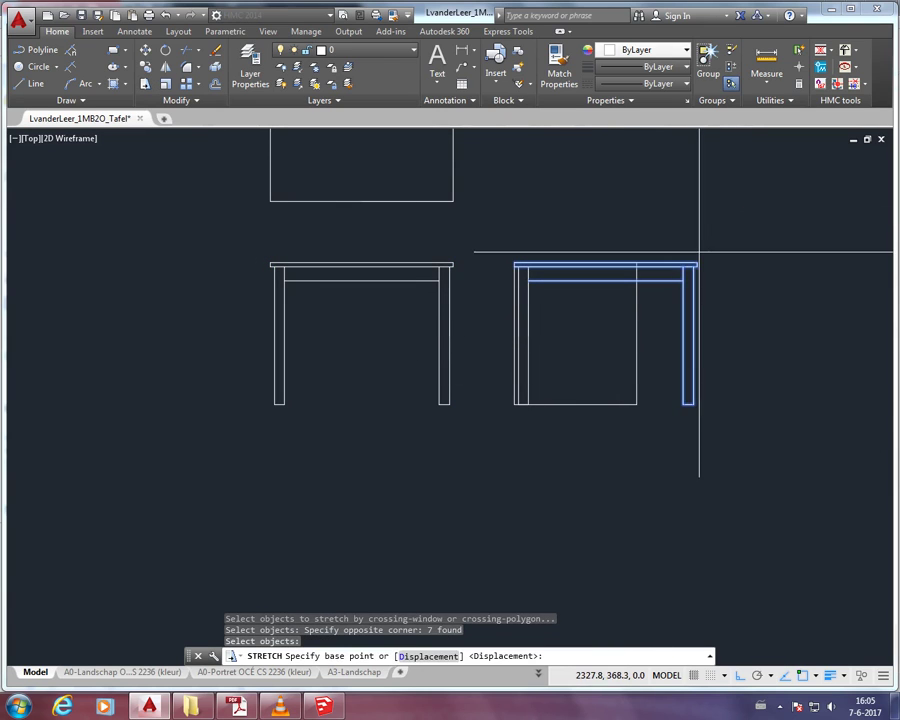
pyautogui.click(697, 264)
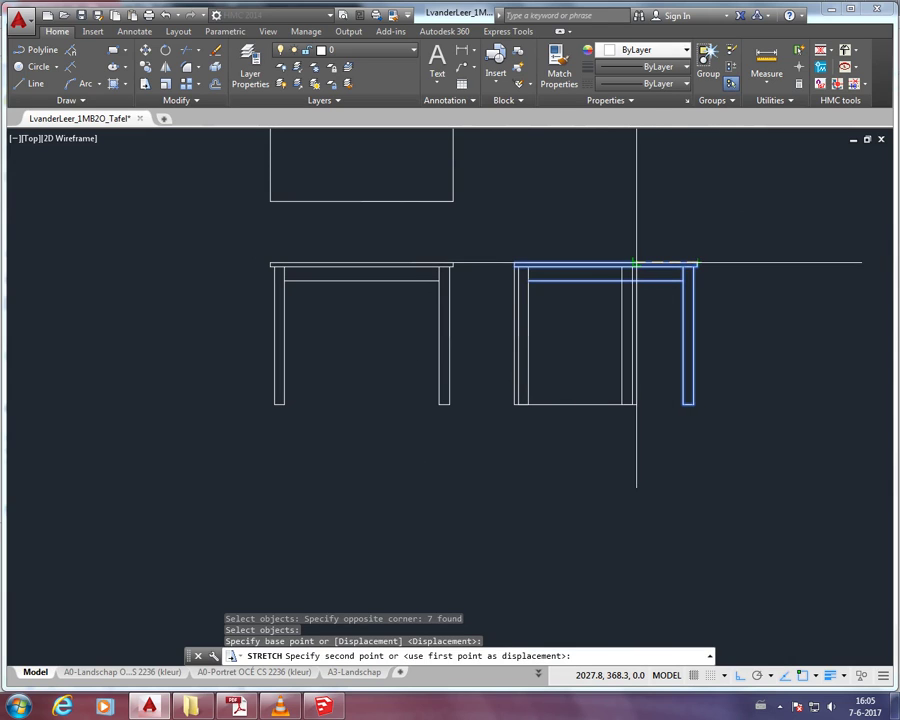
pyautogui.click(636, 264)
# Erase the leftover rectangle edges and the duplicate top line of the side view.
pyautogui.click(635, 376)
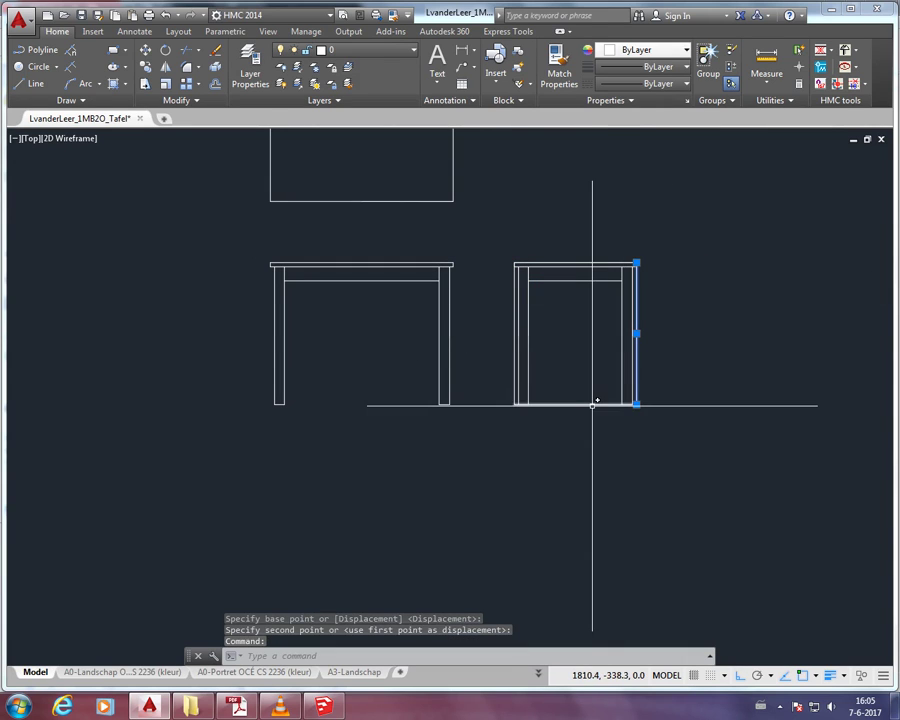
pyautogui.click(593, 404)
pyautogui.click(512, 355)
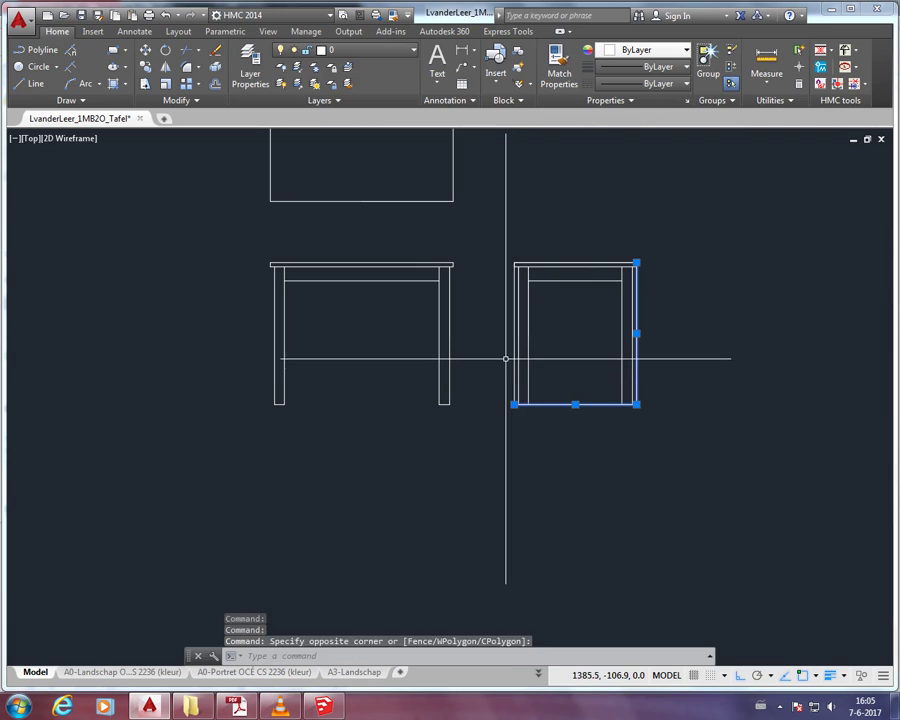
pyautogui.click(512, 357)
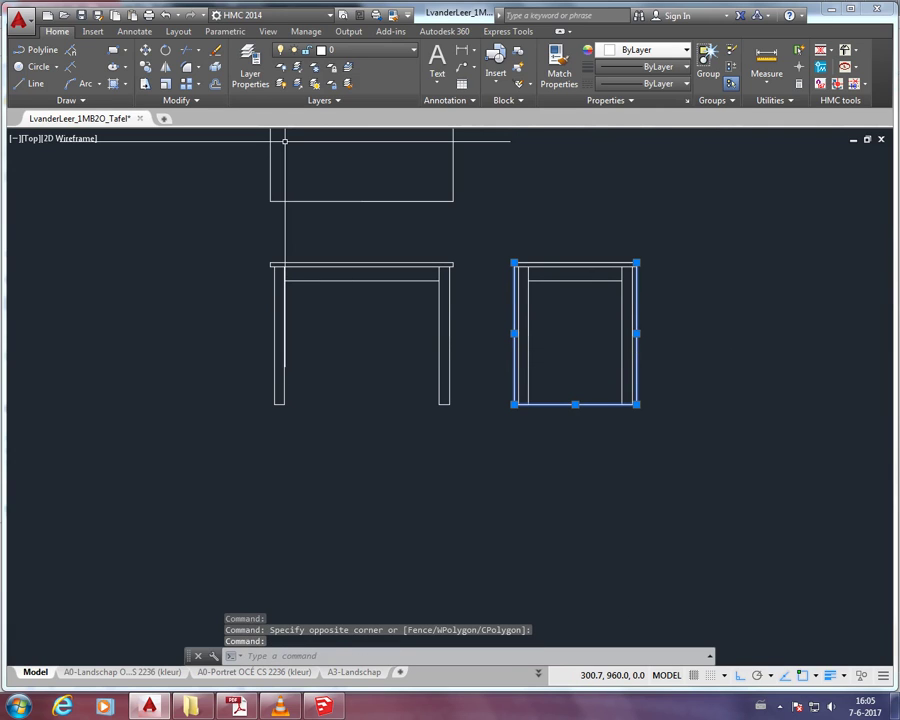
pyautogui.press('Delete')
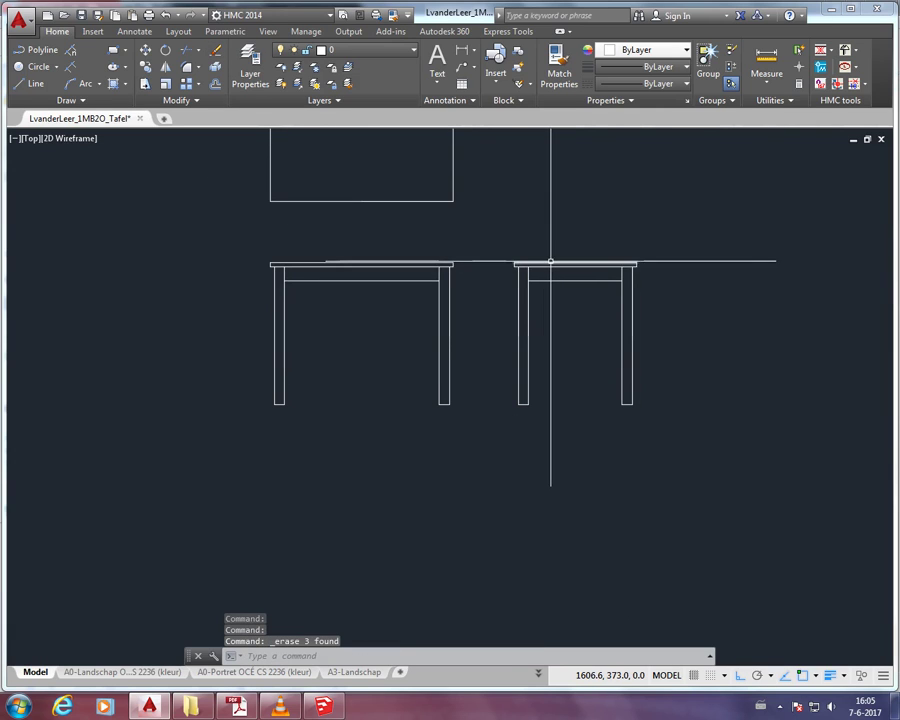
pyautogui.click(550, 262)
pyautogui.press('Delete')
pyautogui.scroll(-1, 633, 595)
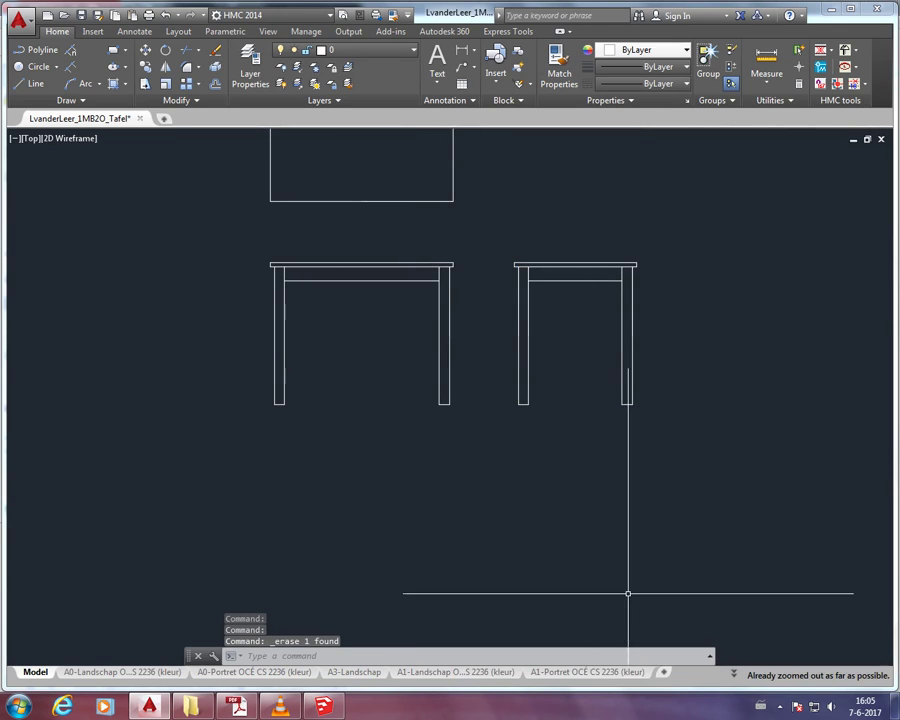
pyautogui.moveTo(482, 360); pyautogui.dragTo(482, 498, button='middle')
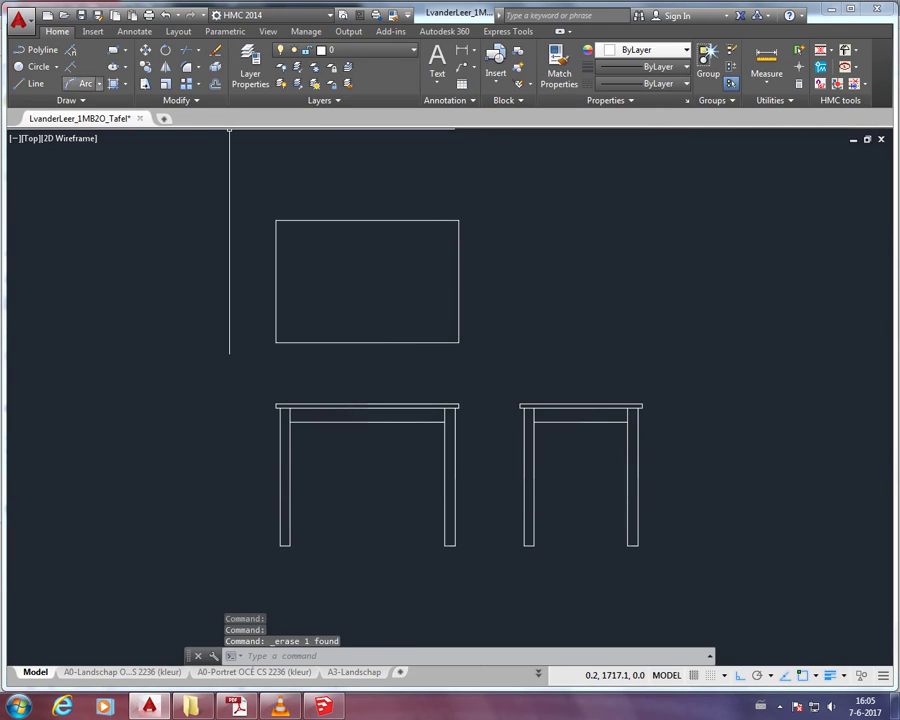
# Divide the top-view rectangle's right edge into 10 equal segments.
pyautogui.click(113, 83)
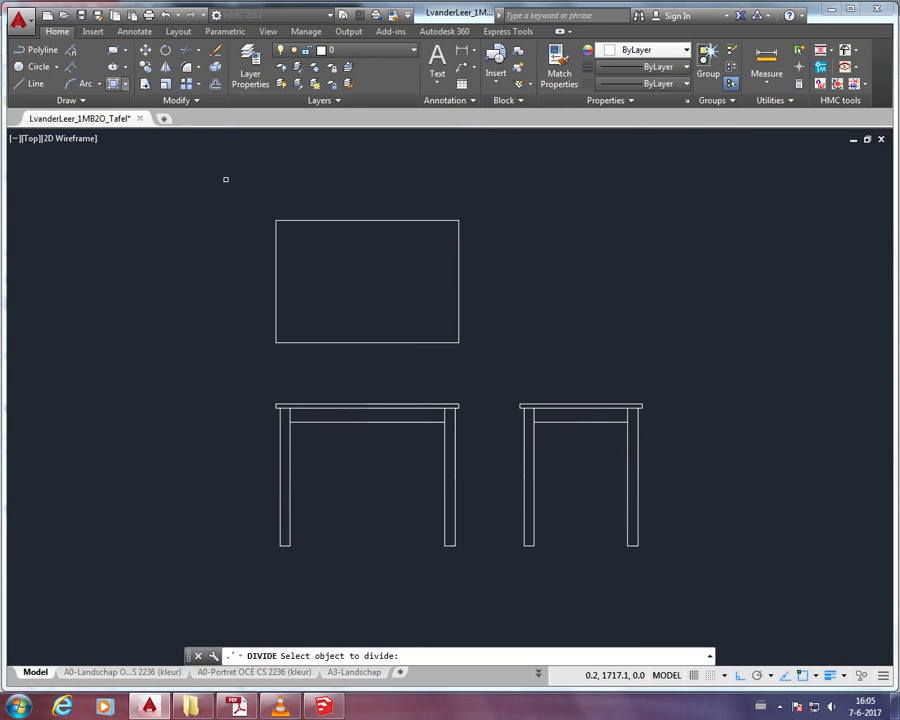
pyautogui.click(460, 281)
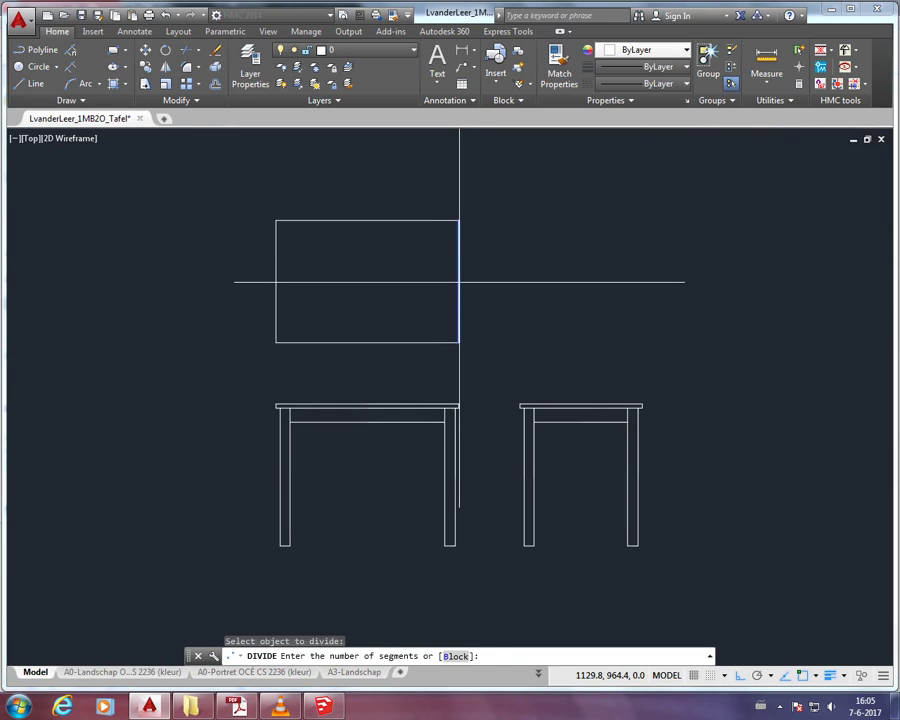
pyautogui.write('10')
pyautogui.press('Return')
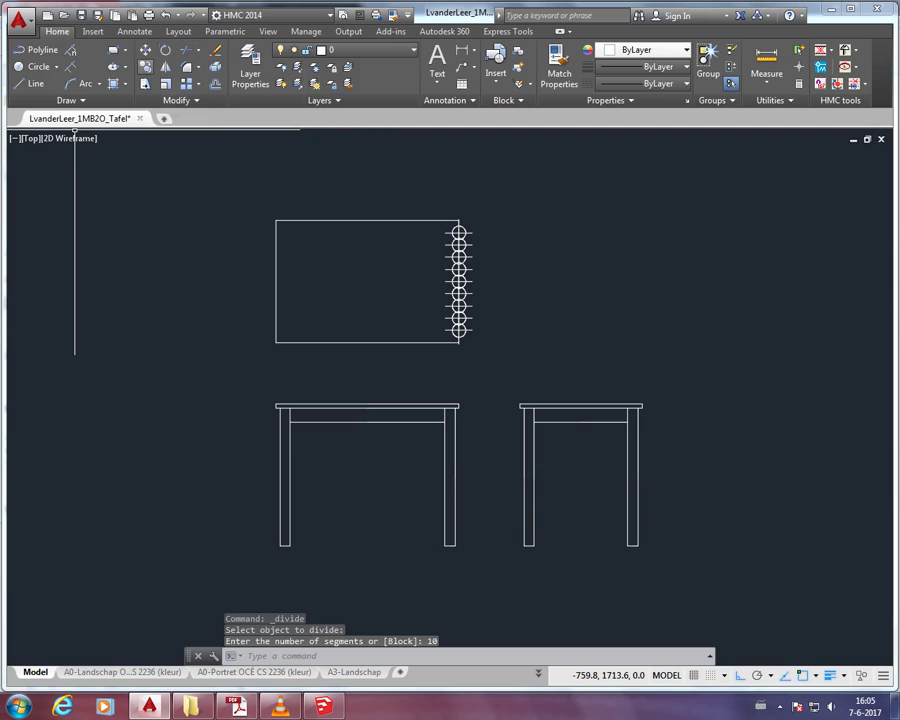
# Copy the rectangle's top edge onto the first division points using Node snap.
pyautogui.click(145, 66)
pyautogui.click(398, 193)
pyautogui.click(386, 222)
pyautogui.scroll(3, 450, 235)
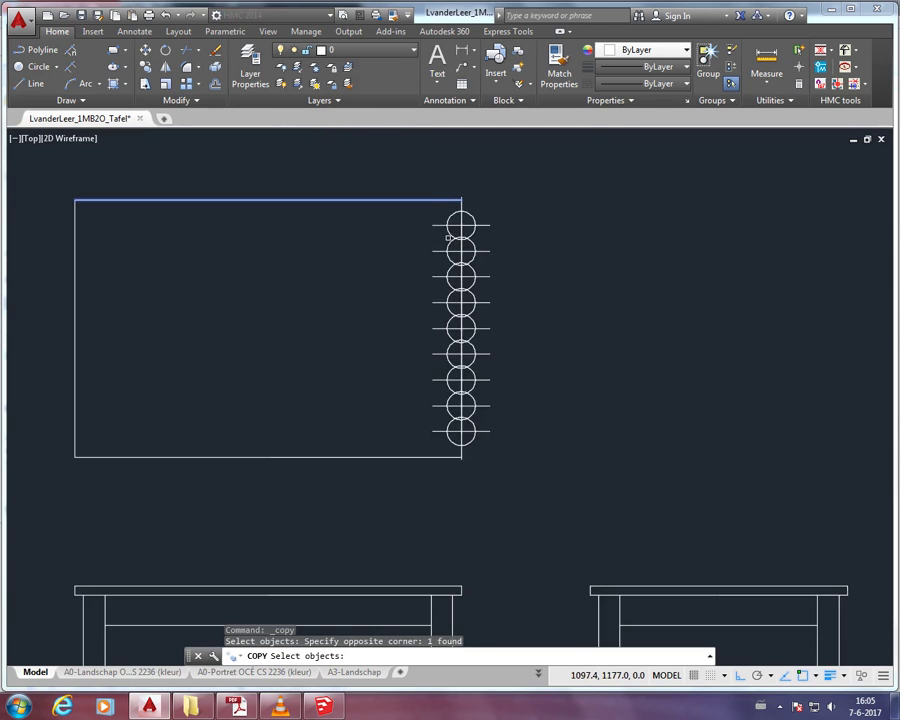
pyautogui.scroll(2, 480, 180)
pyautogui.press('Return')
pyautogui.scroll(2, 463, 178)
pyautogui.click(458, 170)
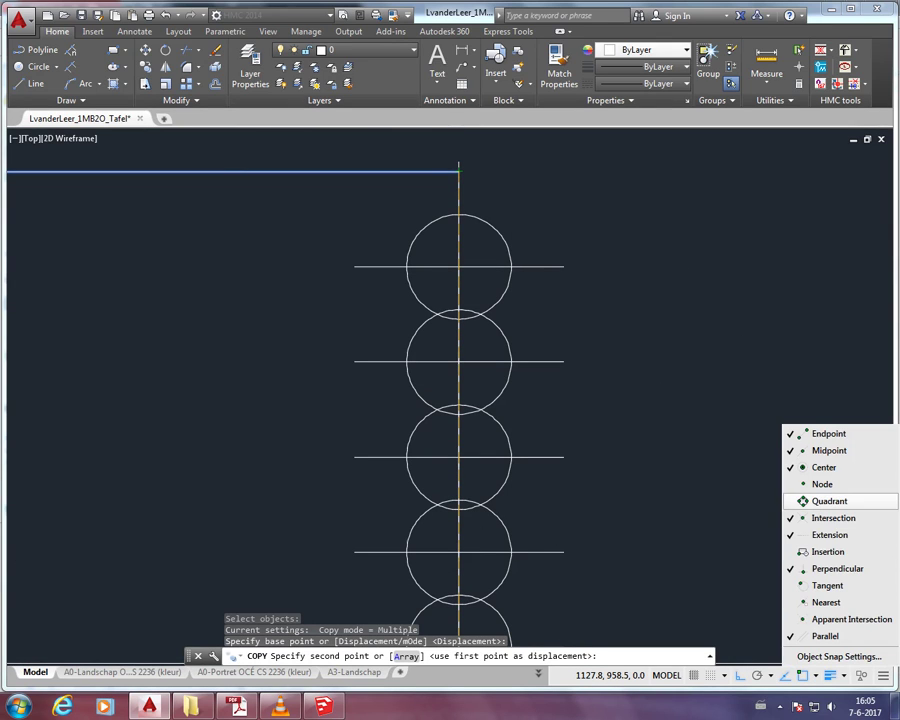
pyautogui.click(465, 259)
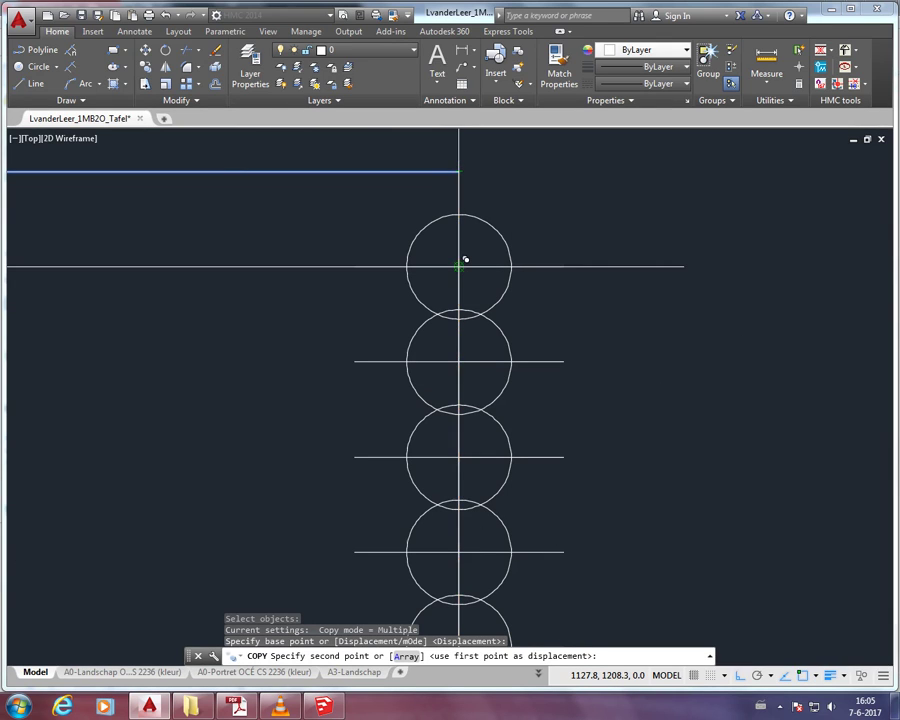
pyautogui.click(458, 266)
pyautogui.click(458, 361)
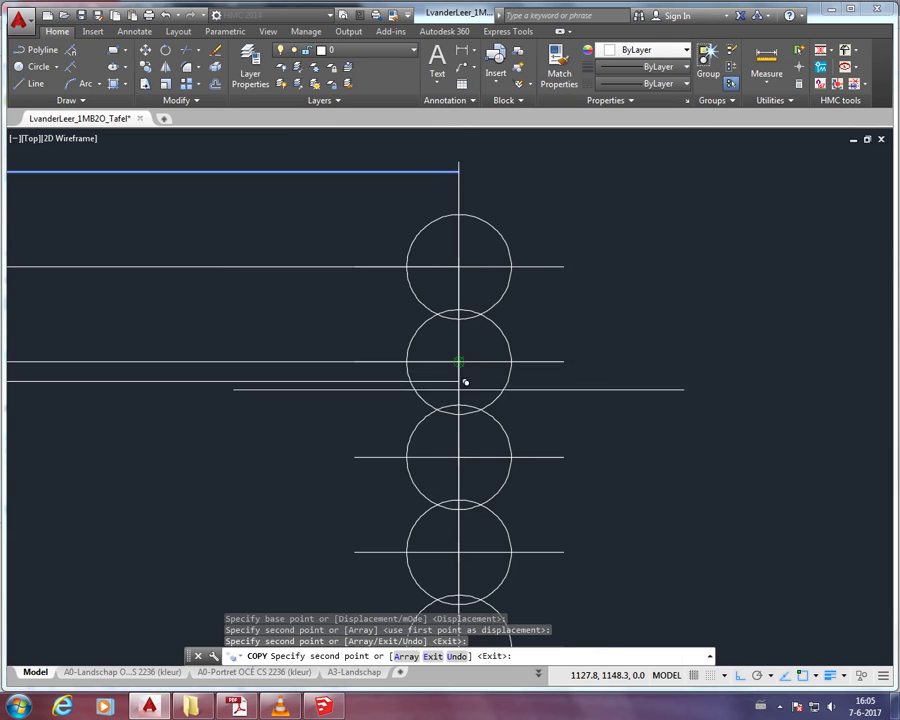
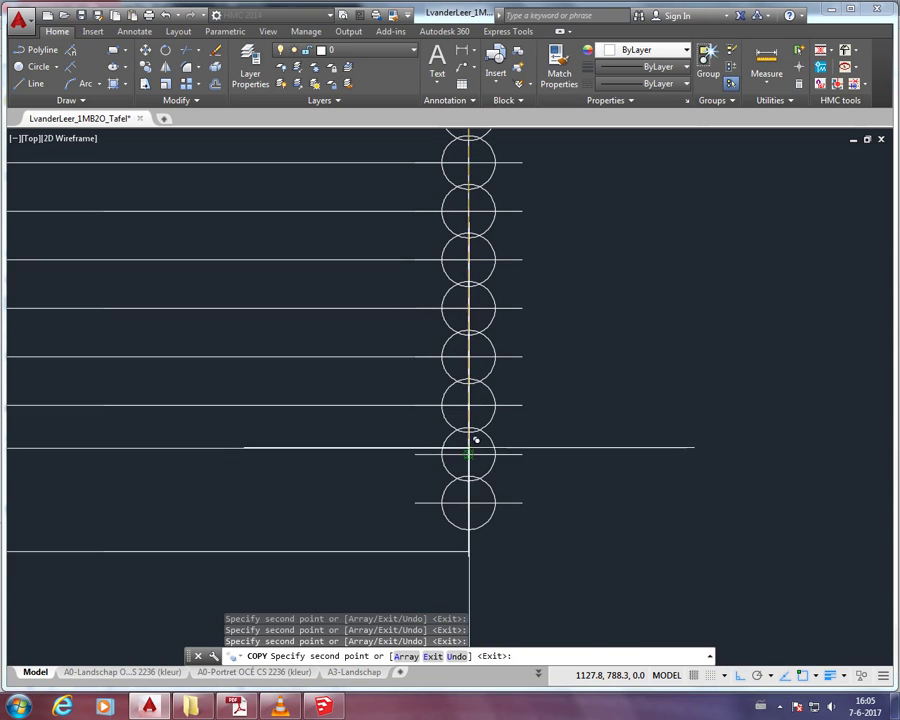
# Finish the column of nine evenly spaced plank lines and helper circles, then end COPY.
pyautogui.scroll(-1, 478, 488)
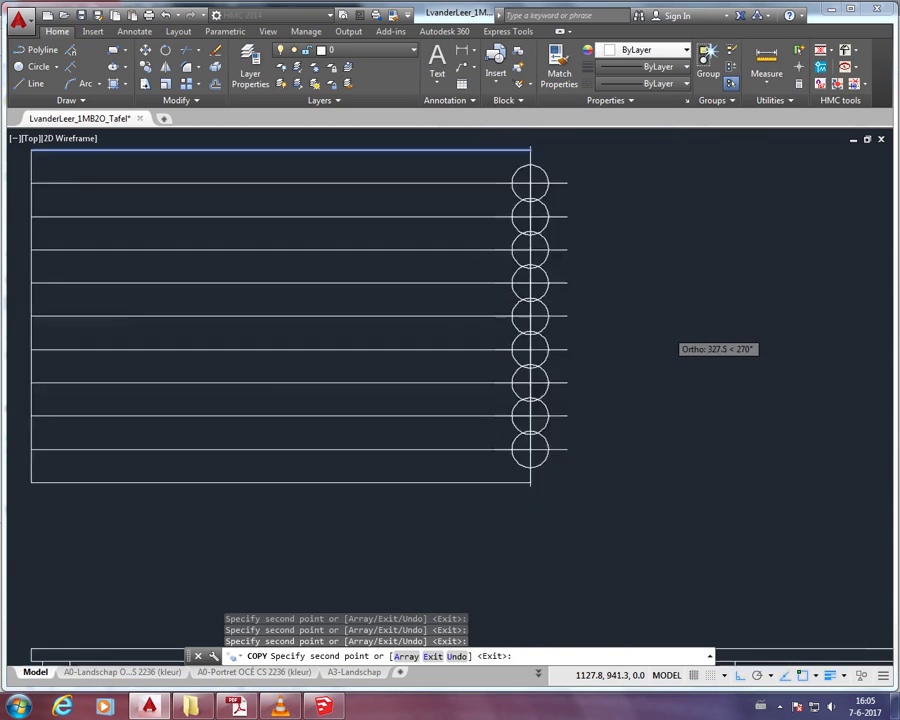
pyautogui.scroll(-3, 670, 320)
pyautogui.press('Return')
# Erase the helper circles, including the last one at the bottom, leaving only the plank lines.
pyautogui.click(550, 232)
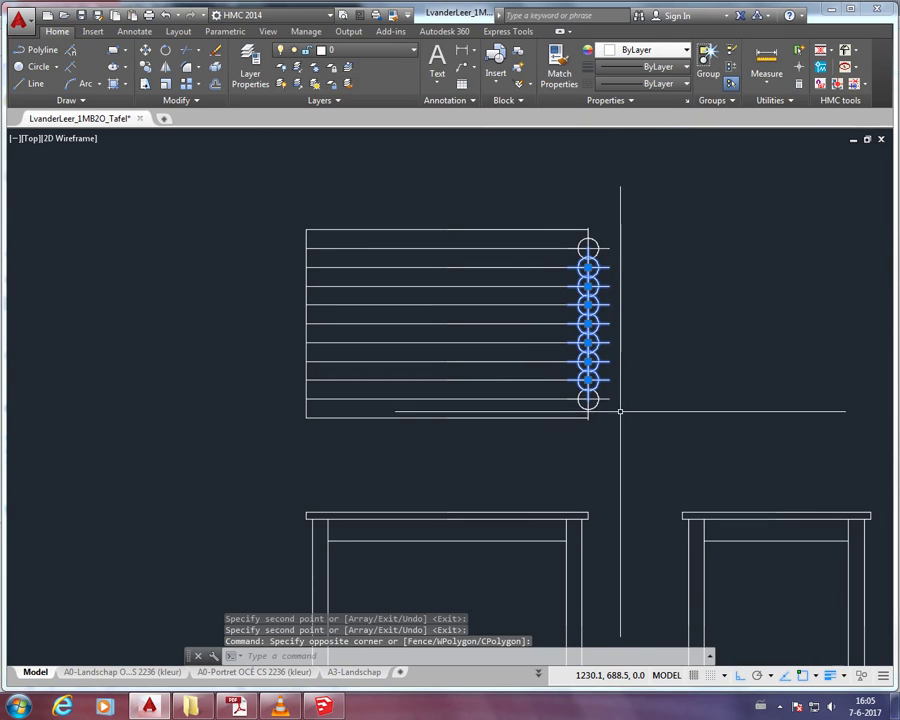
pyautogui.click(620, 410)
pyautogui.press('Delete')
pyautogui.scroll(2, 612, 398)
pyautogui.scroll(2, 605, 385)
pyautogui.click(601, 373)
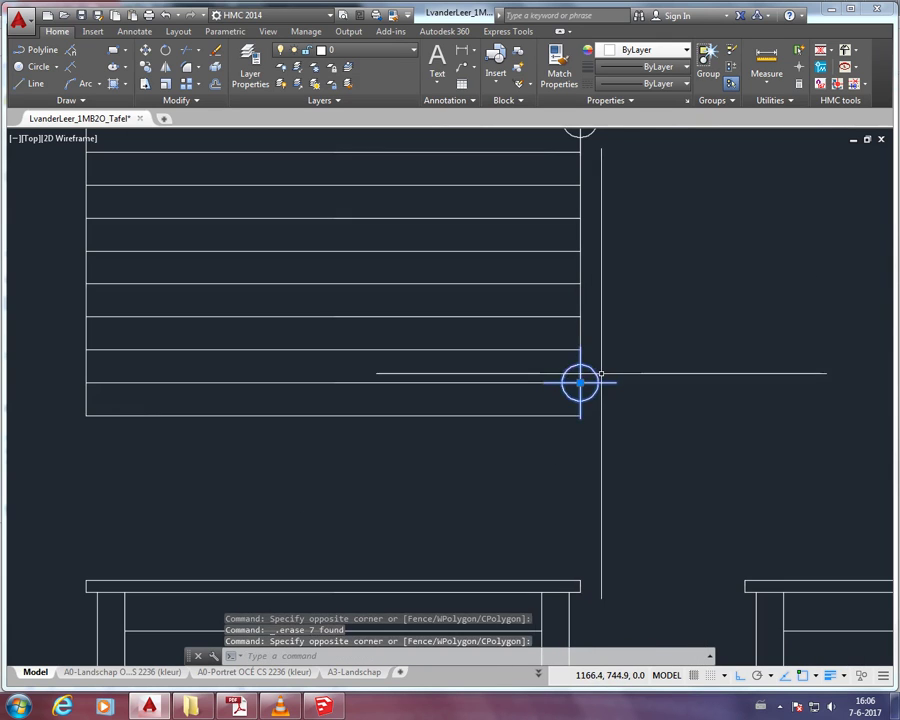
pyautogui.press('Delete')
# Zoom to fit the tabletop above both table elevation views.
pyautogui.scroll(-1, 601, 390)
pyautogui.scroll(-2, 571, 313)
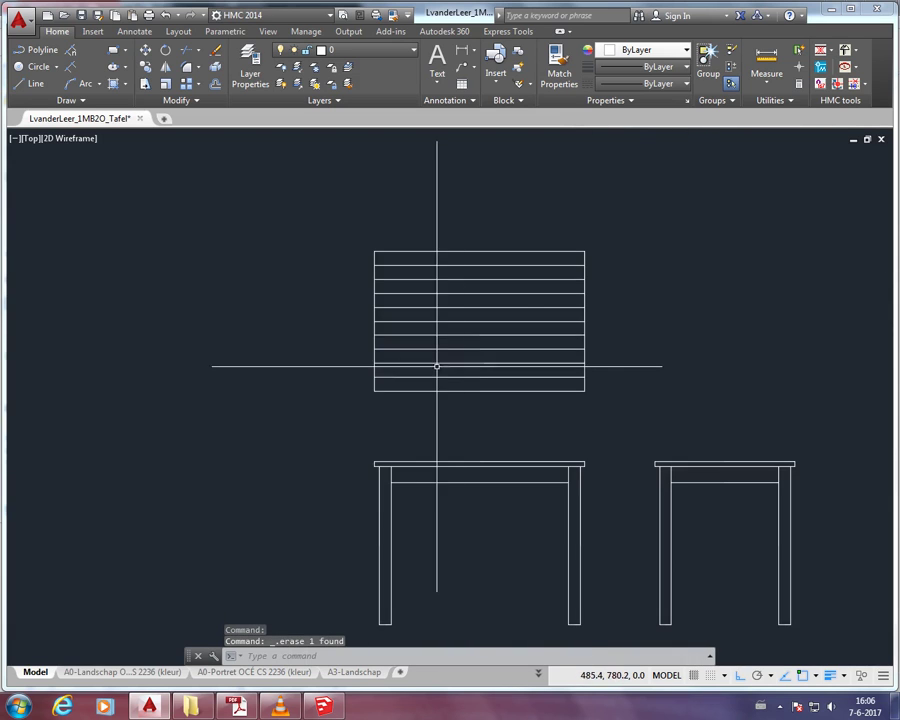
pyautogui.moveTo(630, 395); pyautogui.dragTo(563, 365, button='middle')
pyautogui.middleClick(567, 356)
pyautogui.middleClick(567, 356)
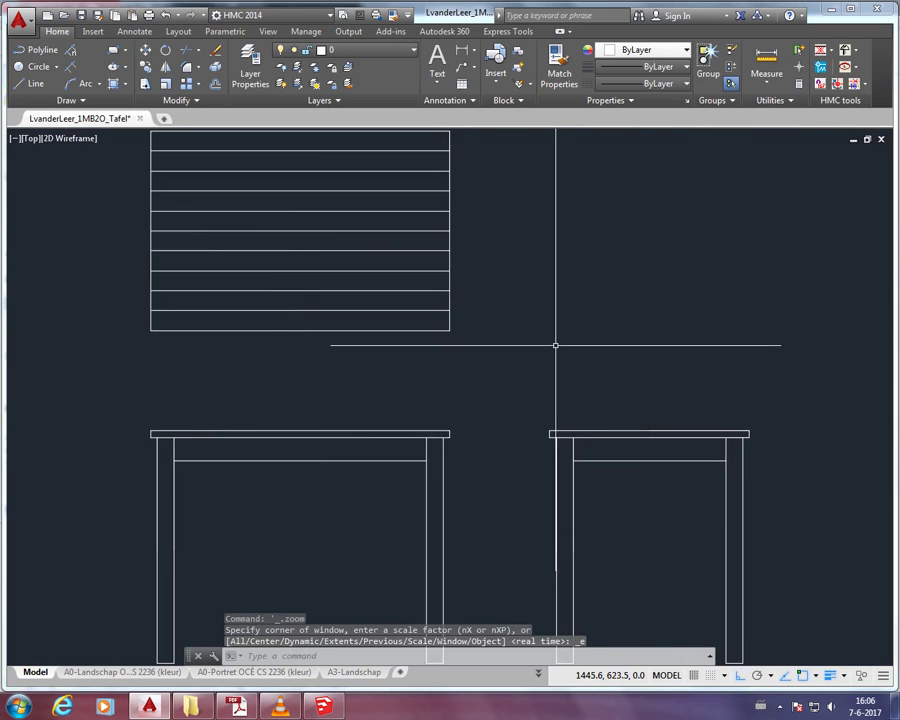